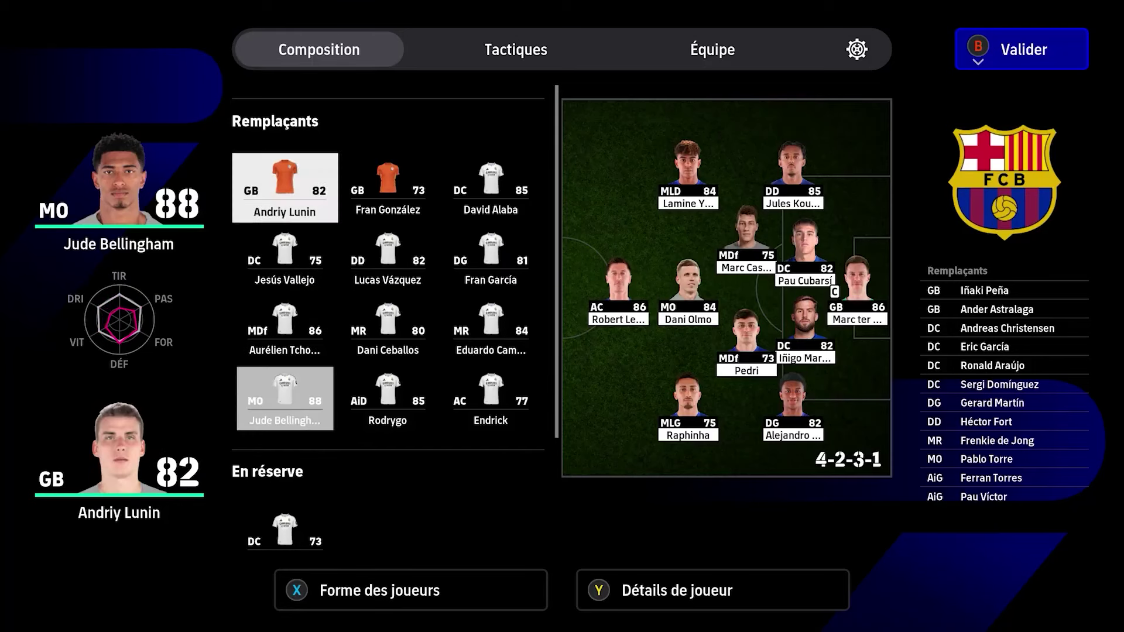
Step: Back out of the Real Madrid player selection to view both teams' line-ups on the pitch
key(Escape)
key(Escape)
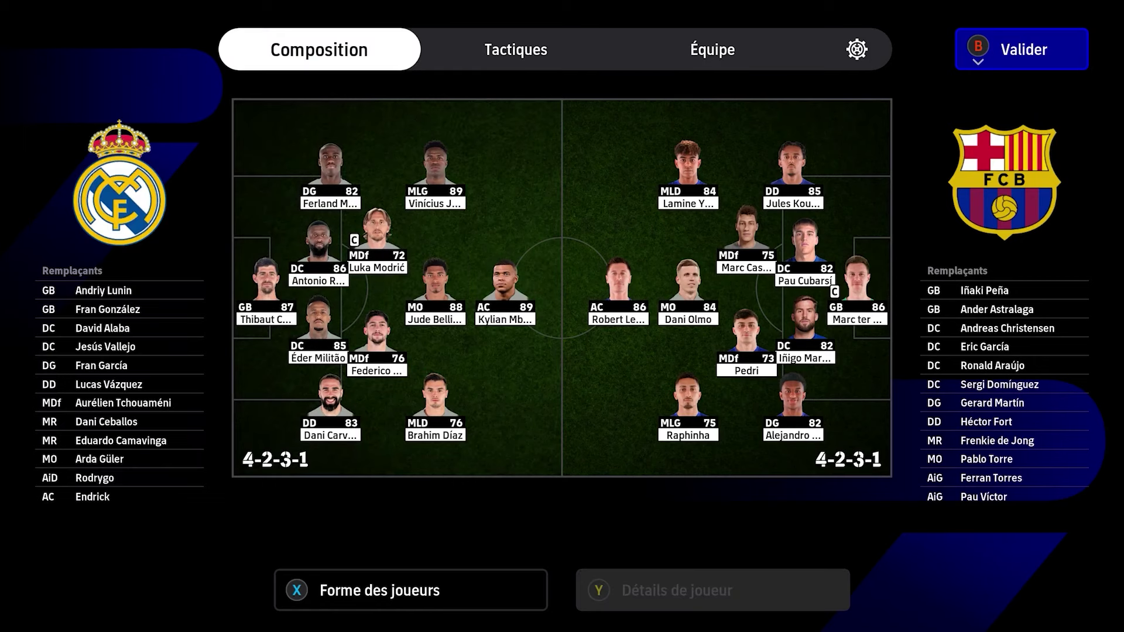
key(Escape)
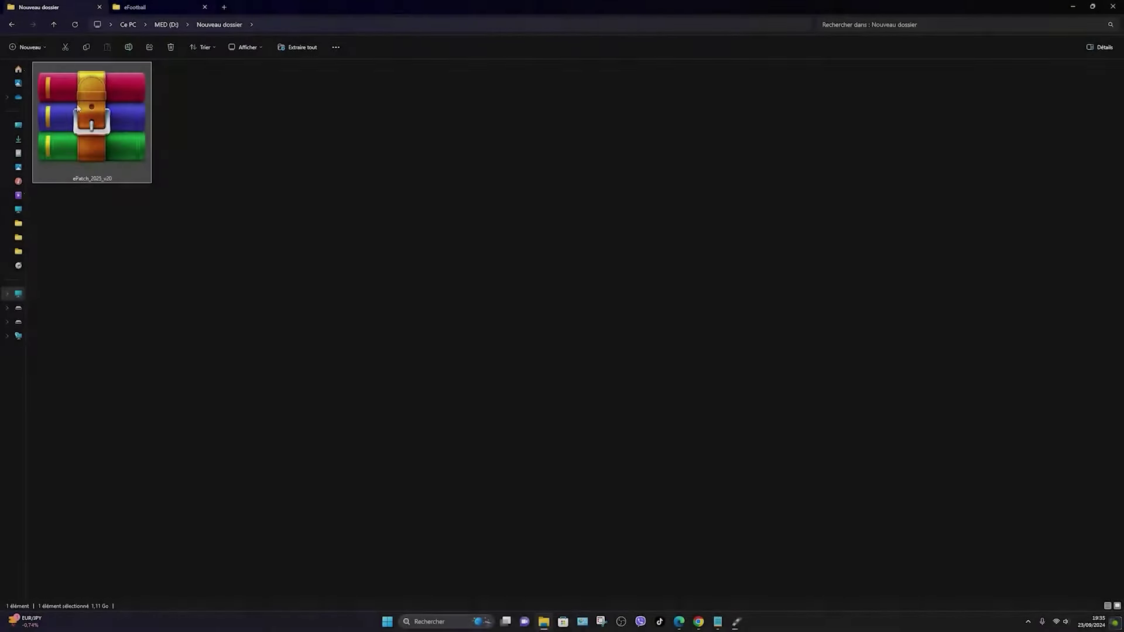
Step: Extract the ePatch_2025_v20 archive with WinRAR into an ePatch_2025_v20 folder
right_click(112, 112)
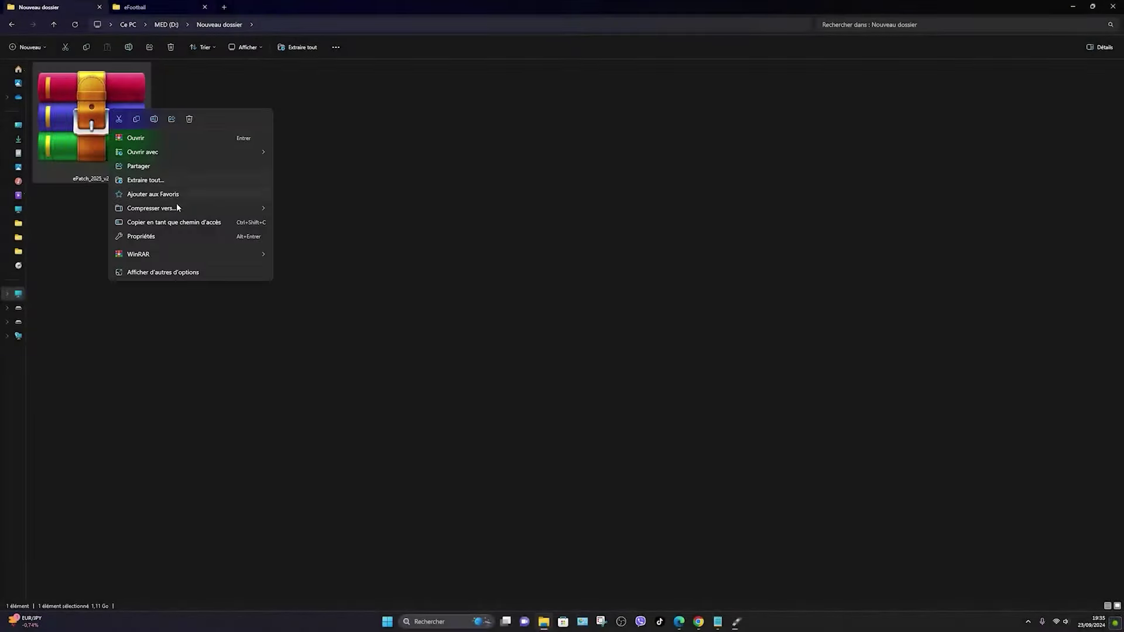
mouse_move(186, 257)
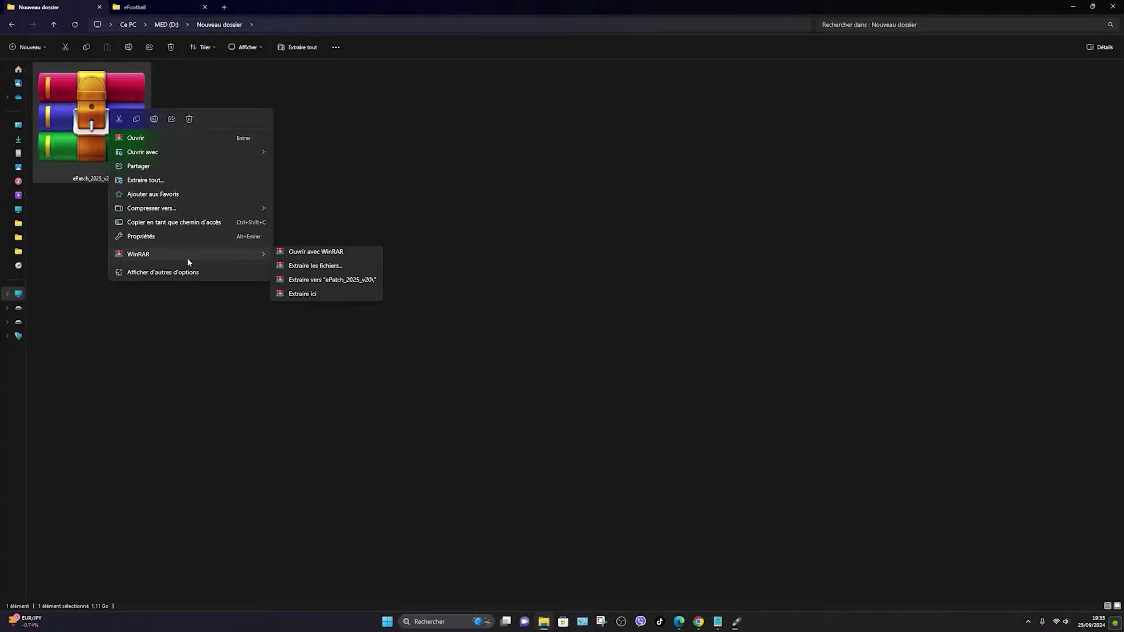
click(330, 284)
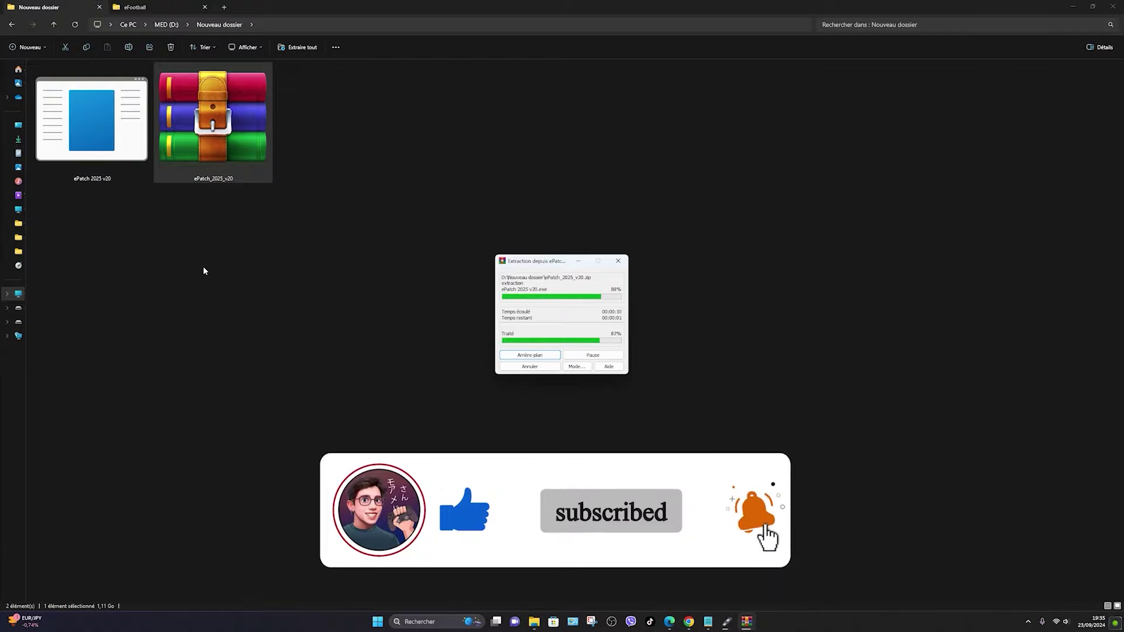
Step: Run the ePatch 2025 v20 installer, install into D:\Nouveau dossier, and finish
double_click(93, 177)
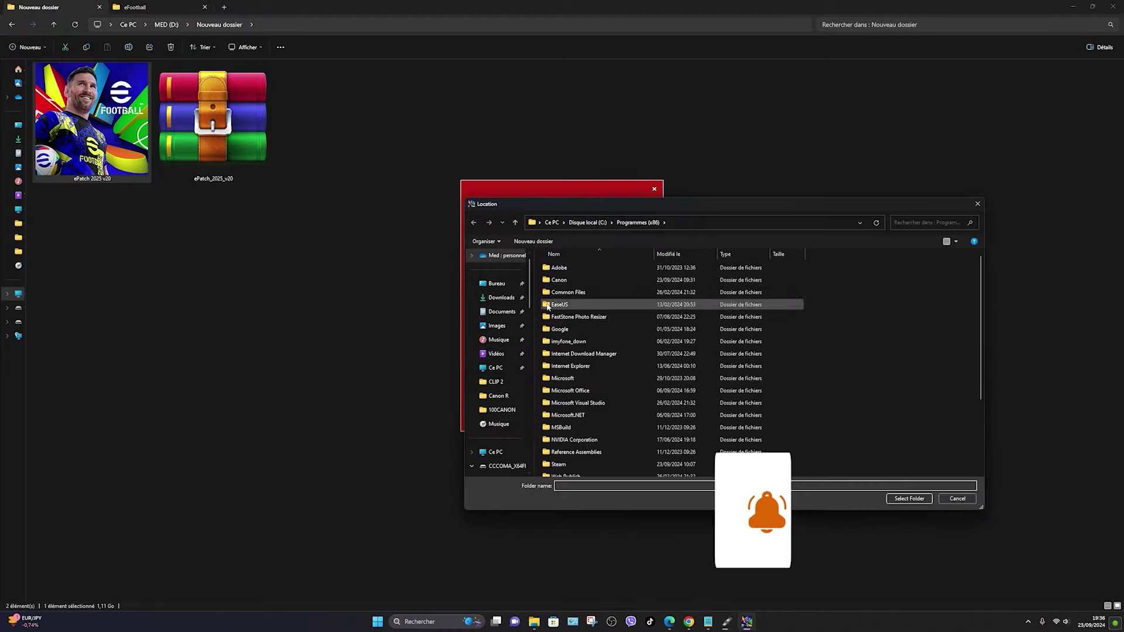
double_click(592, 342)
key(Return)
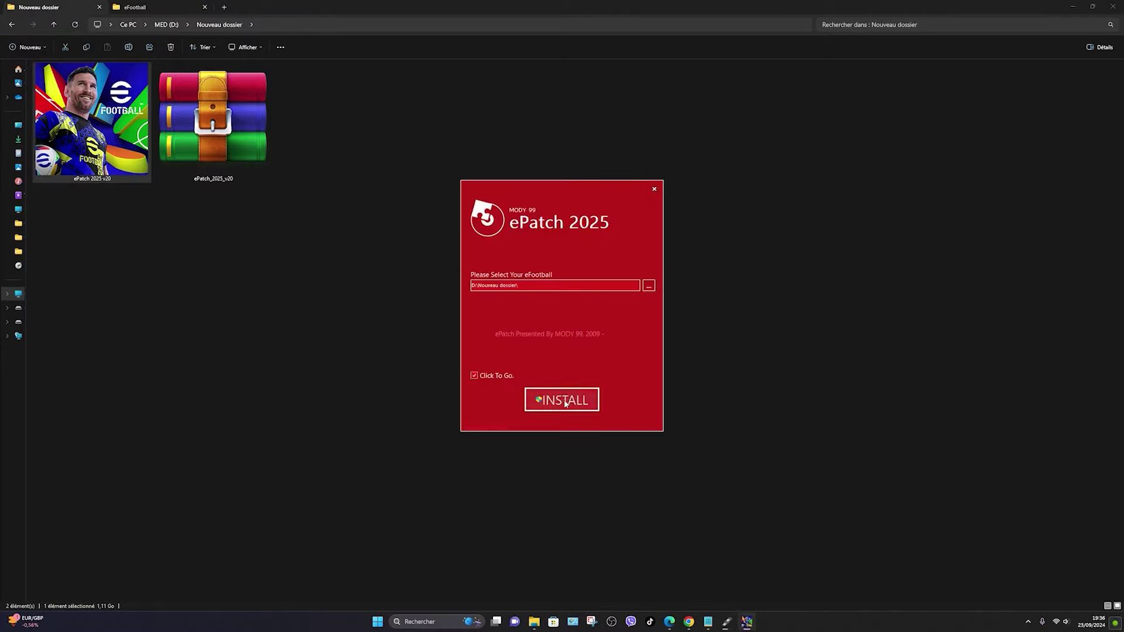
click(563, 400)
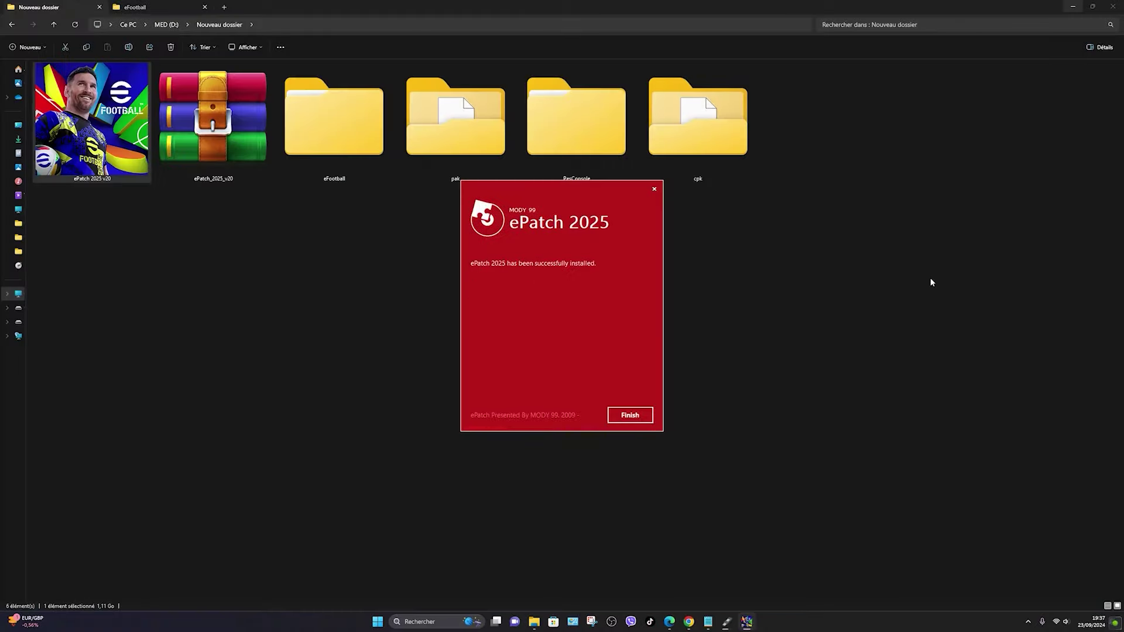
click(614, 416)
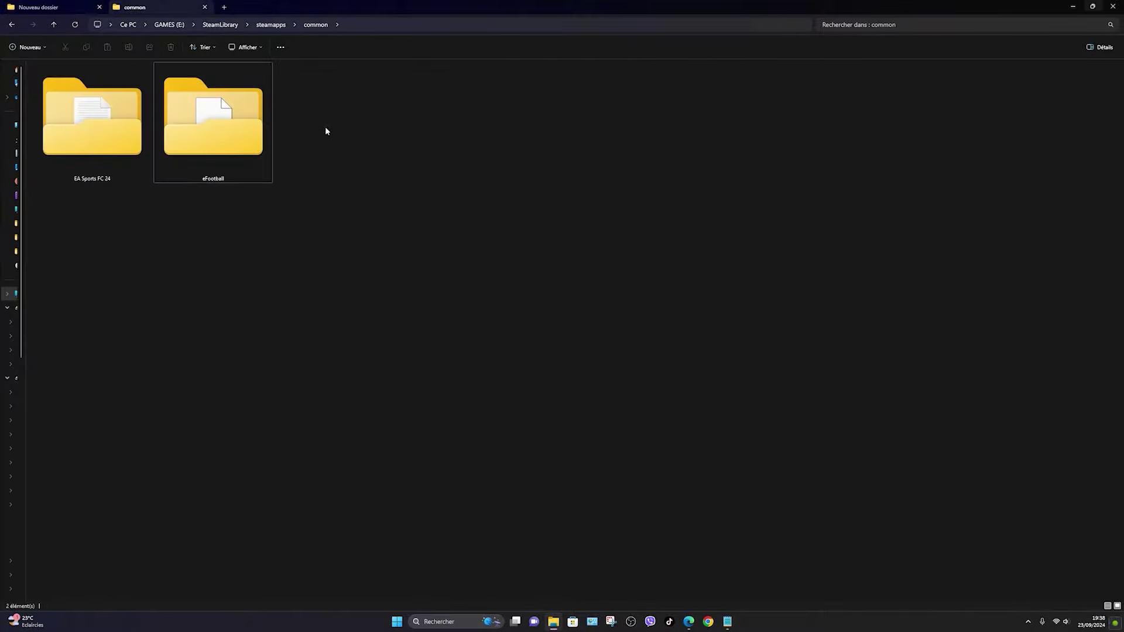
Step: Create a 'backup' folder in the game's eFootball\cpk folder
double_click(259, 133)
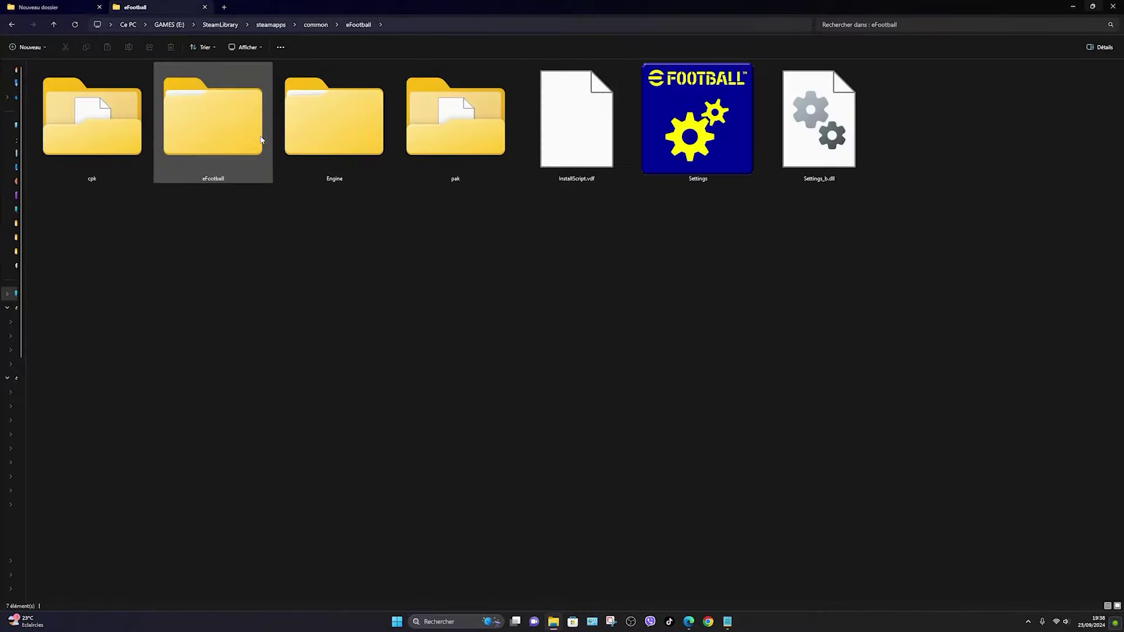
double_click(98, 141)
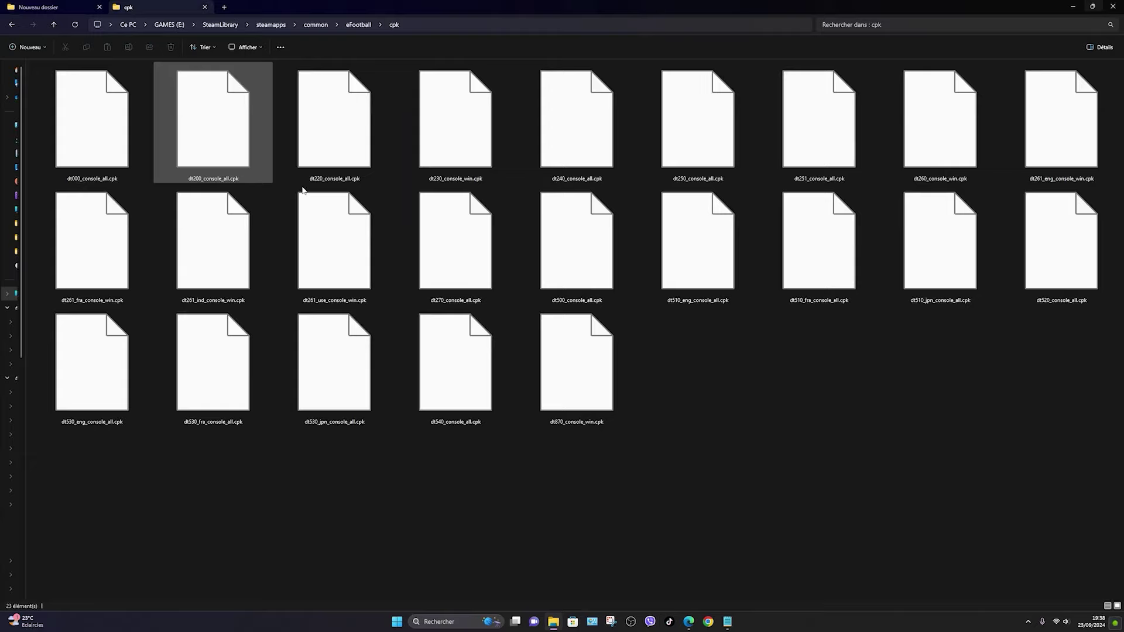
right_click(723, 486)
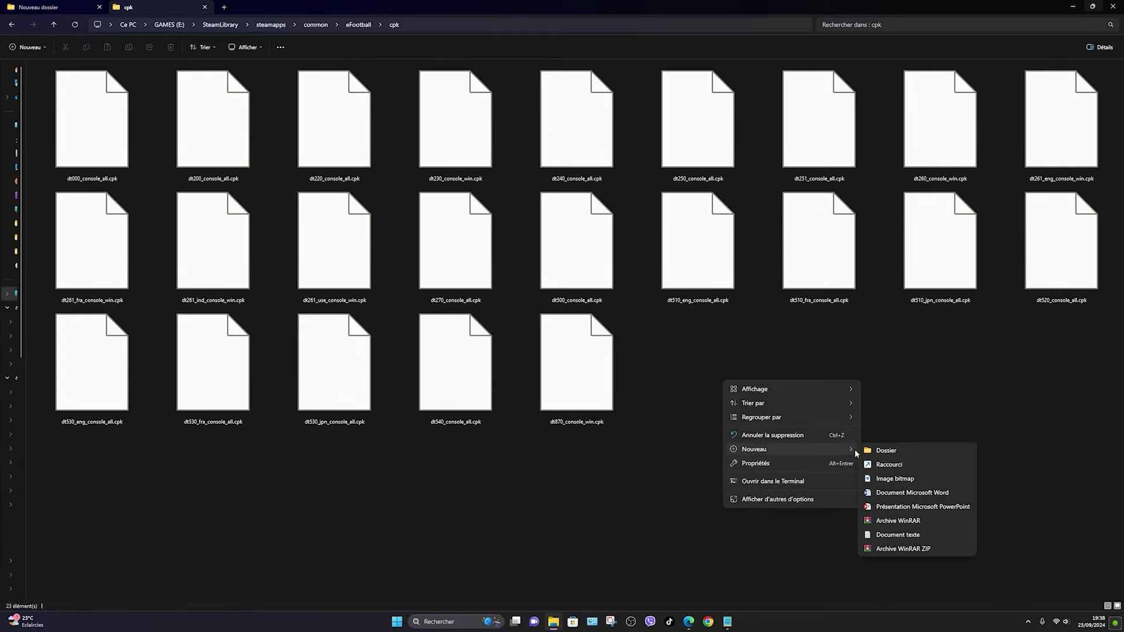
click(866, 451)
text(ba)
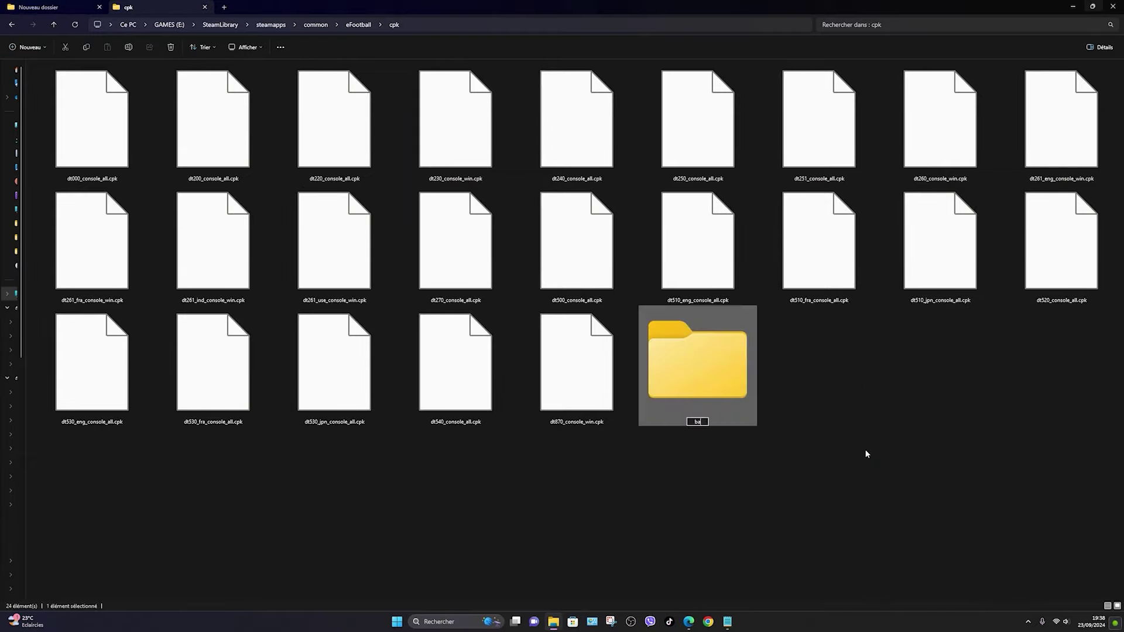
text(ckup)
click(866, 454)
Step: Move the original dt200_console_all.cpk into the backup folder
click(38, 7)
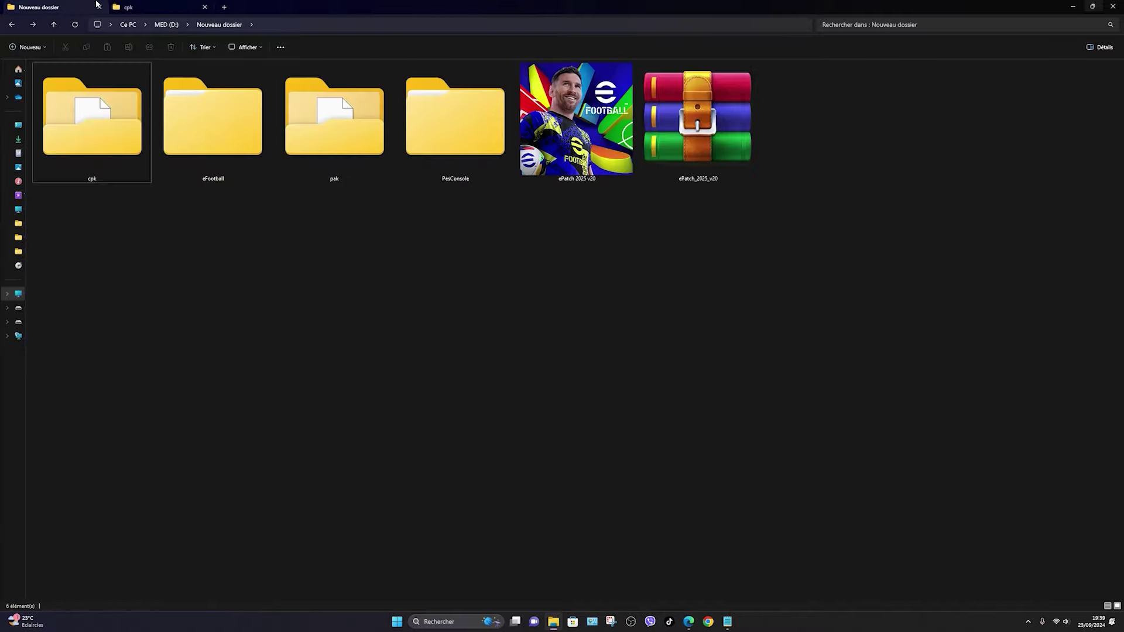
double_click(97, 104)
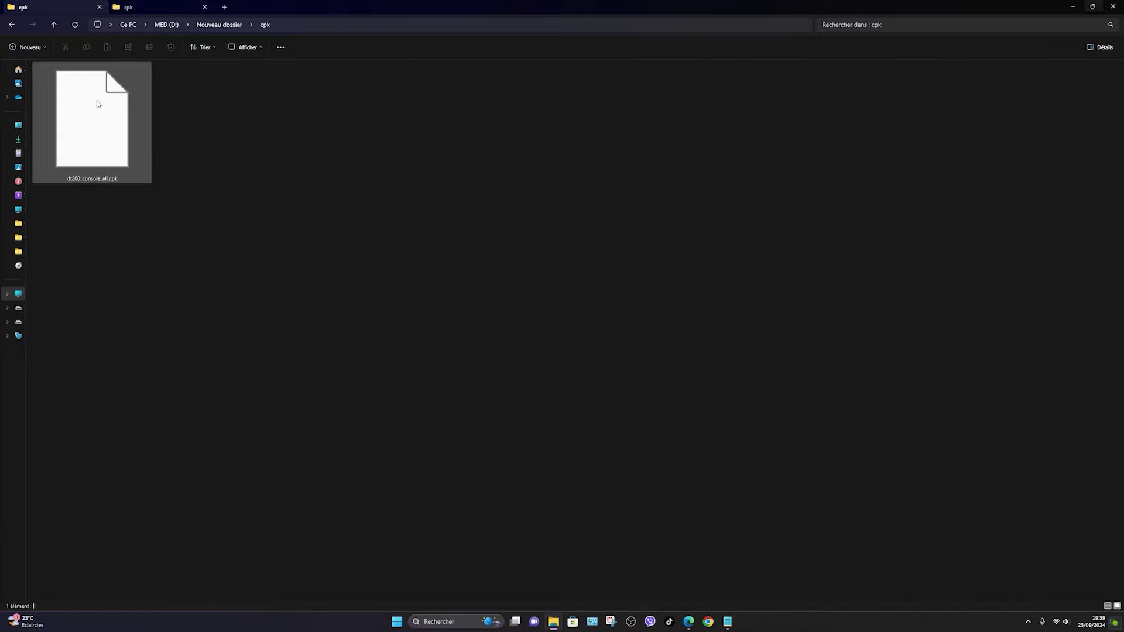
click(191, 4)
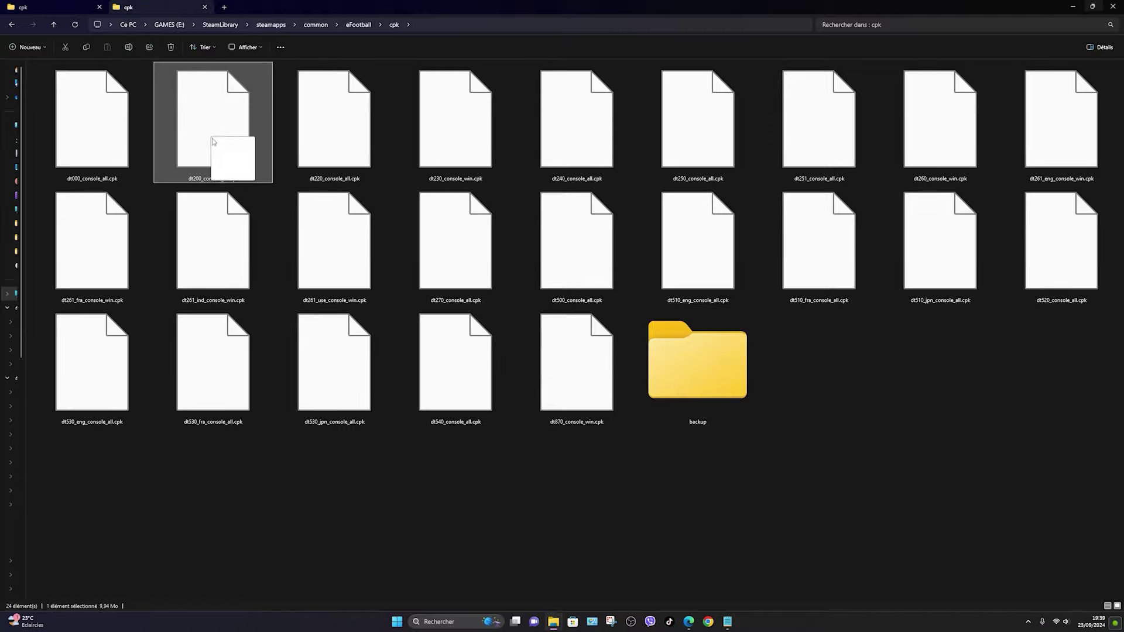
drag(524, 322, 688, 351)
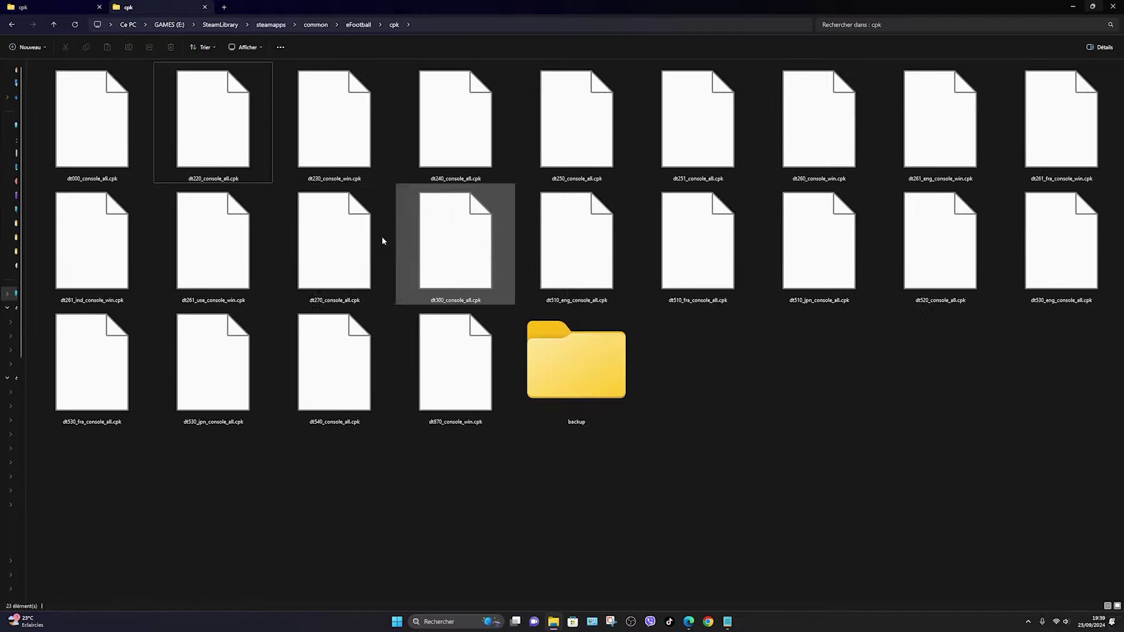
Step: Copy the patched dt200_console_all.cpk from the patch's cpk folder into the game's cpk folder
click(38, 7)
right_click(92, 90)
click(121, 100)
click(157, 4)
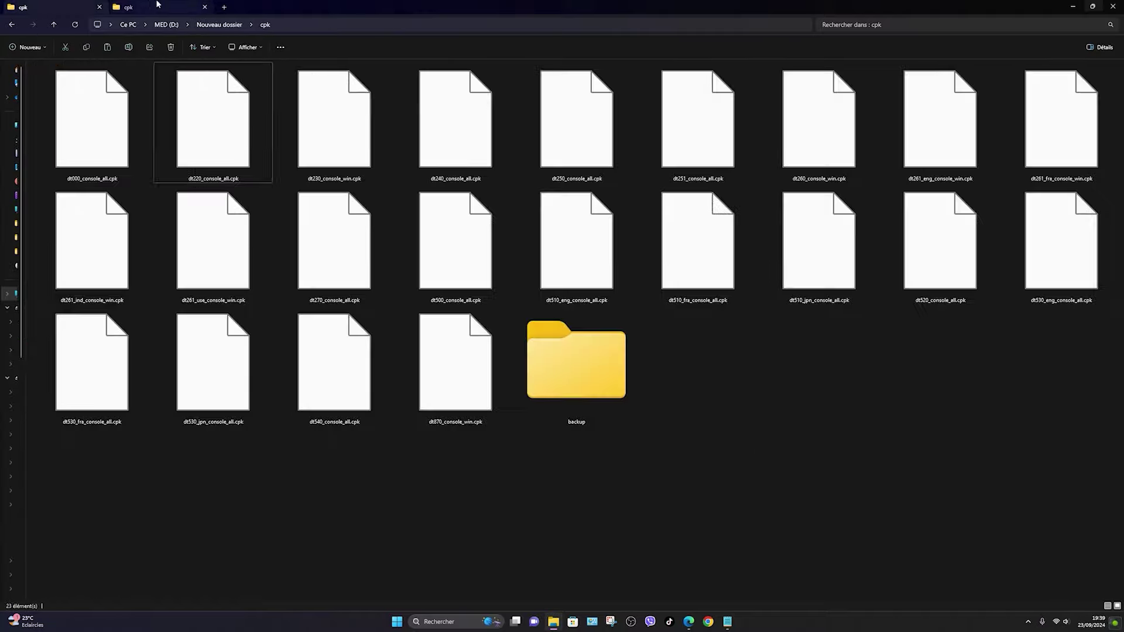
right_click(728, 525)
click(738, 530)
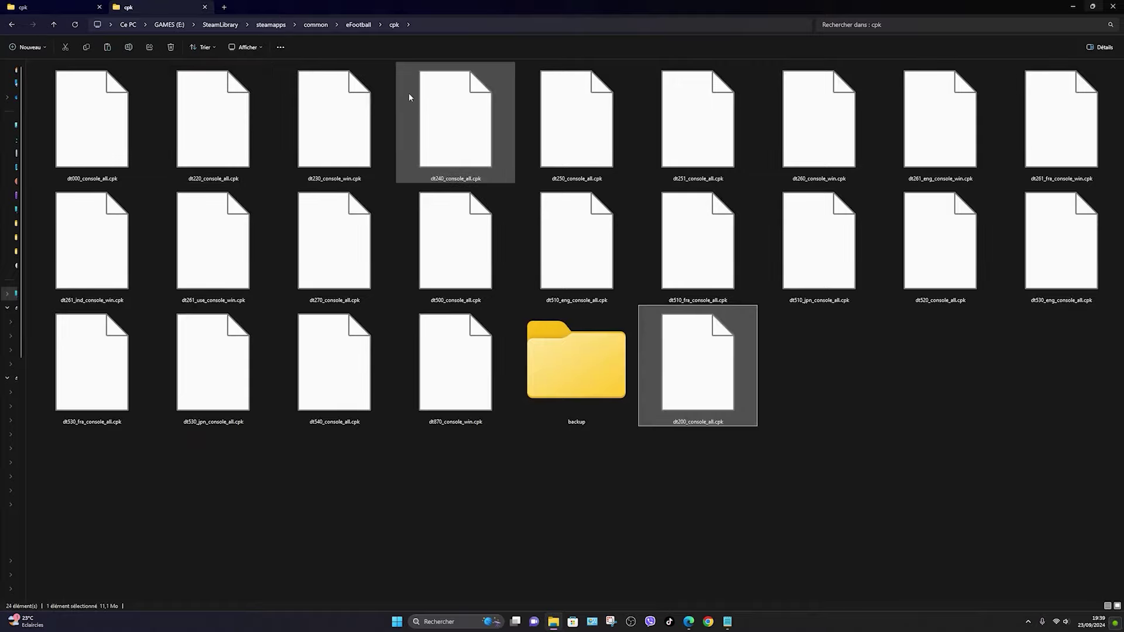
click(358, 24)
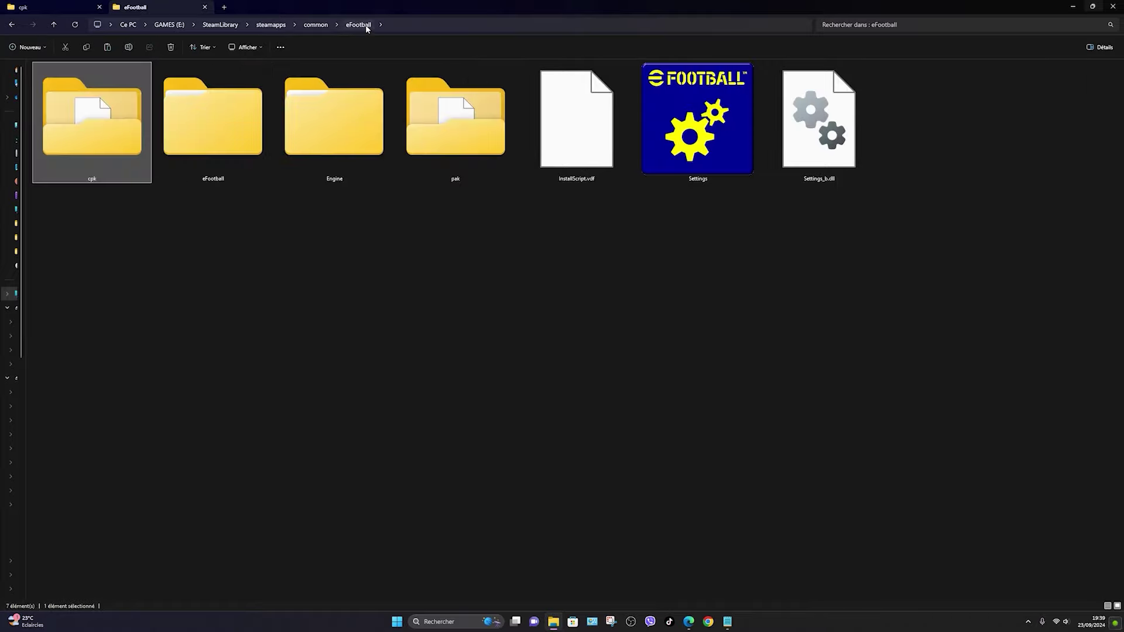
click(82, 4)
click(230, 26)
Step: Select and copy the three patched pc7000 files from the patch's pak folder
click(238, 149)
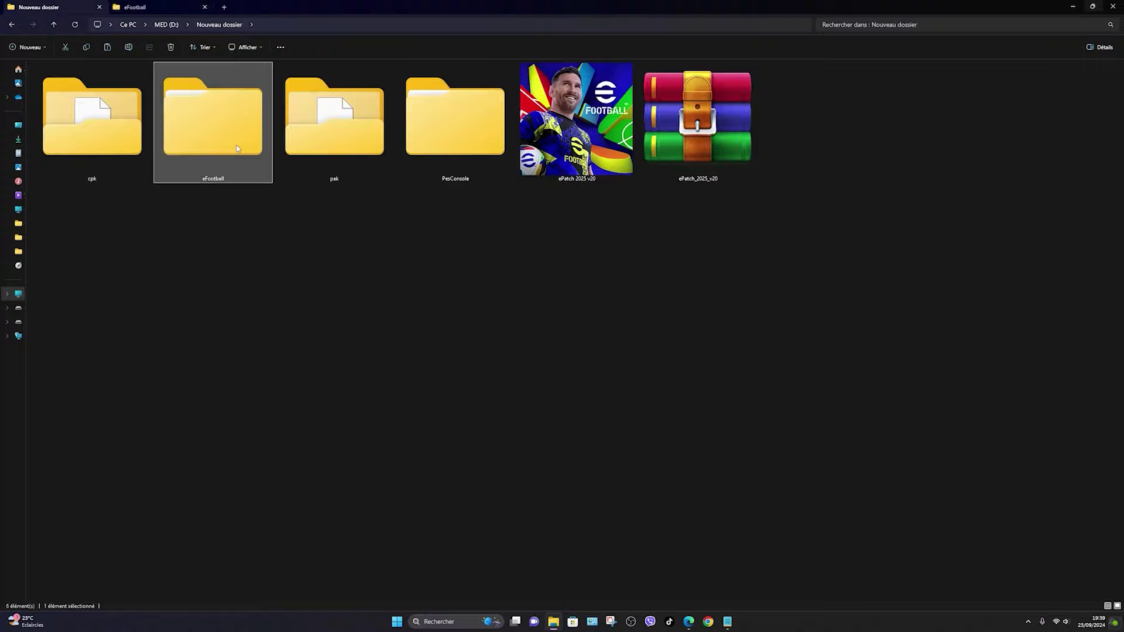
double_click(238, 148)
click(12, 25)
double_click(352, 131)
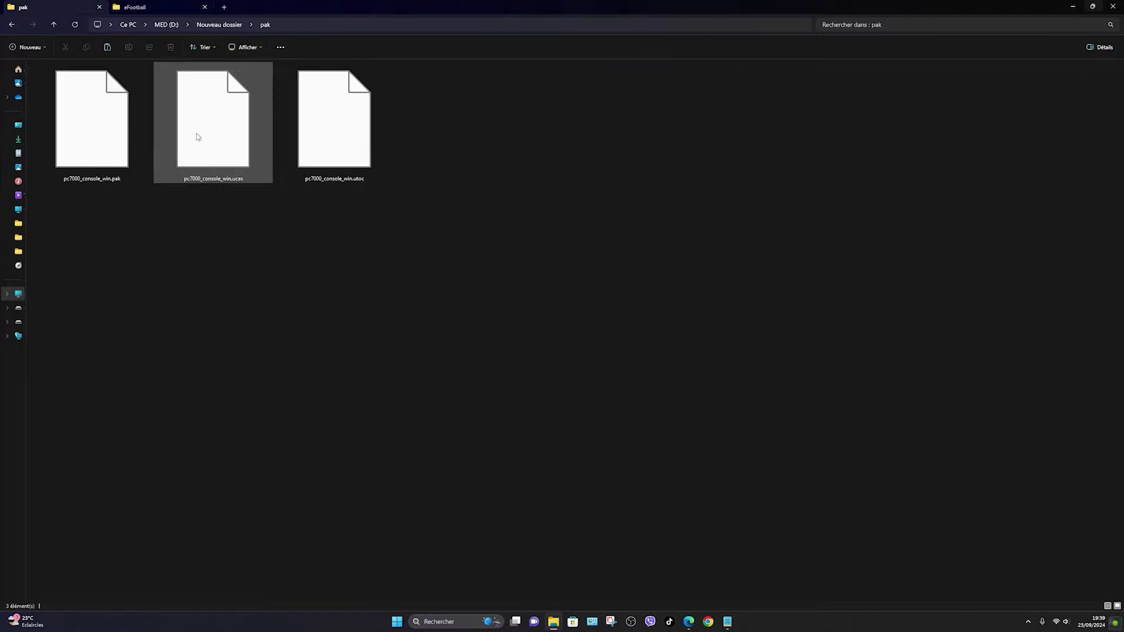
drag(203, 226, 103, 171)
key(ctrl+a)
Step: Create a 'backup' folder in the game's eFootball\pak folder
click(178, 4)
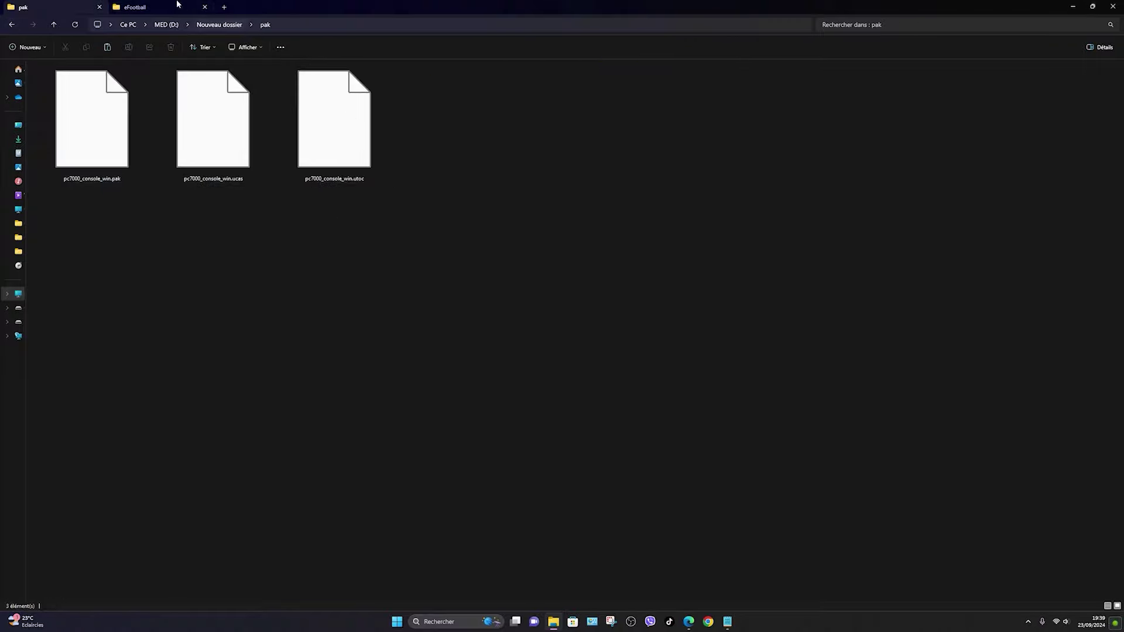
click(311, 26)
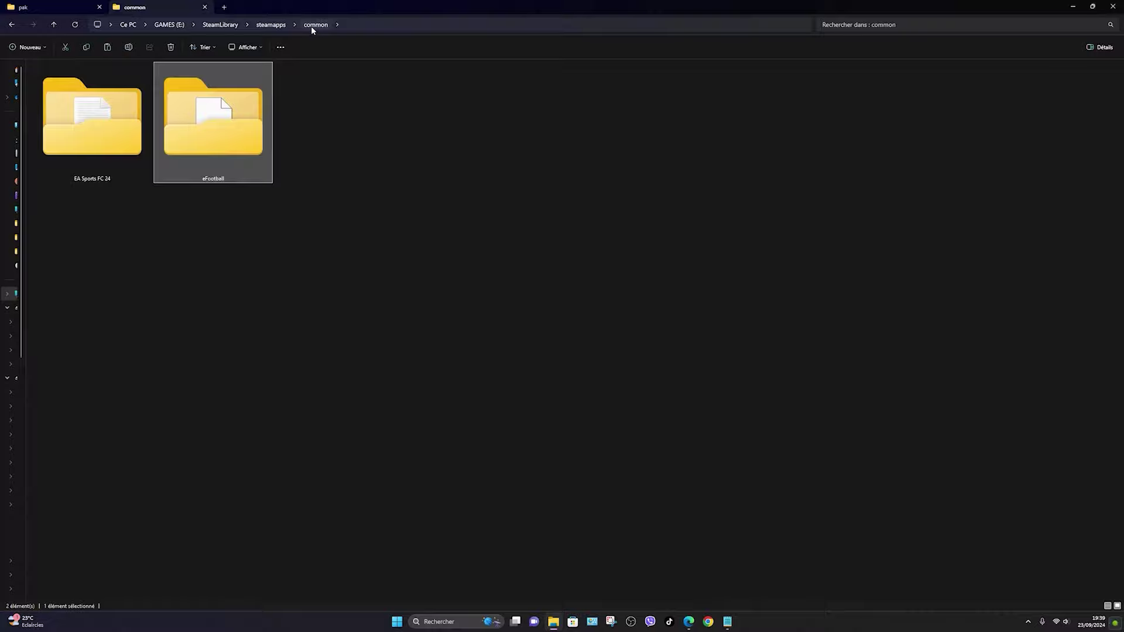
double_click(204, 113)
double_click(463, 124)
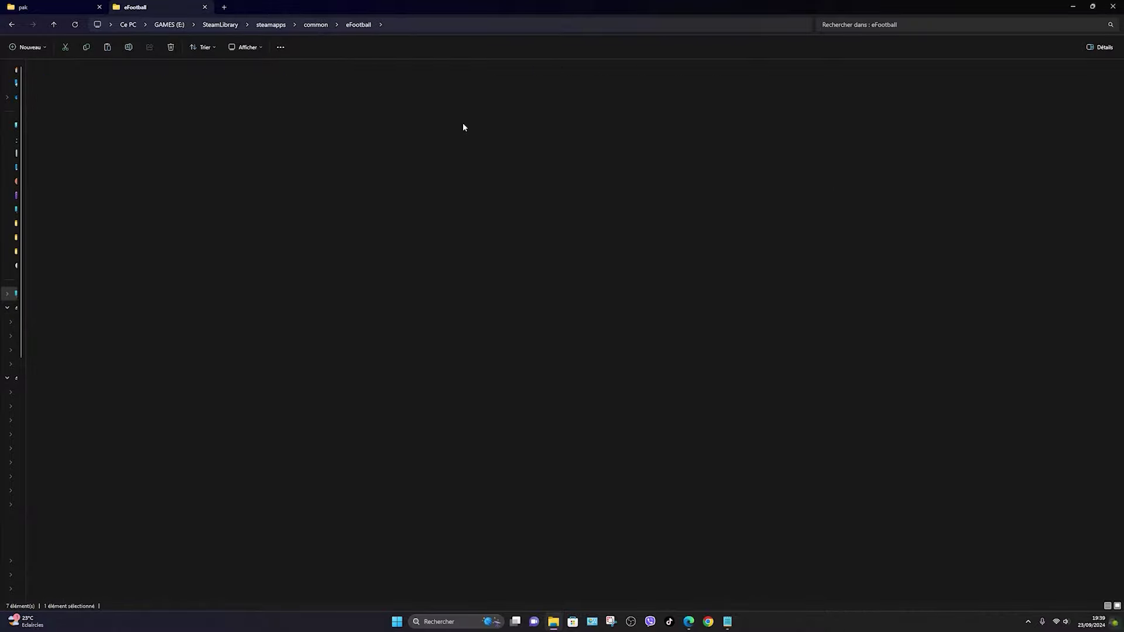
click(67, 4)
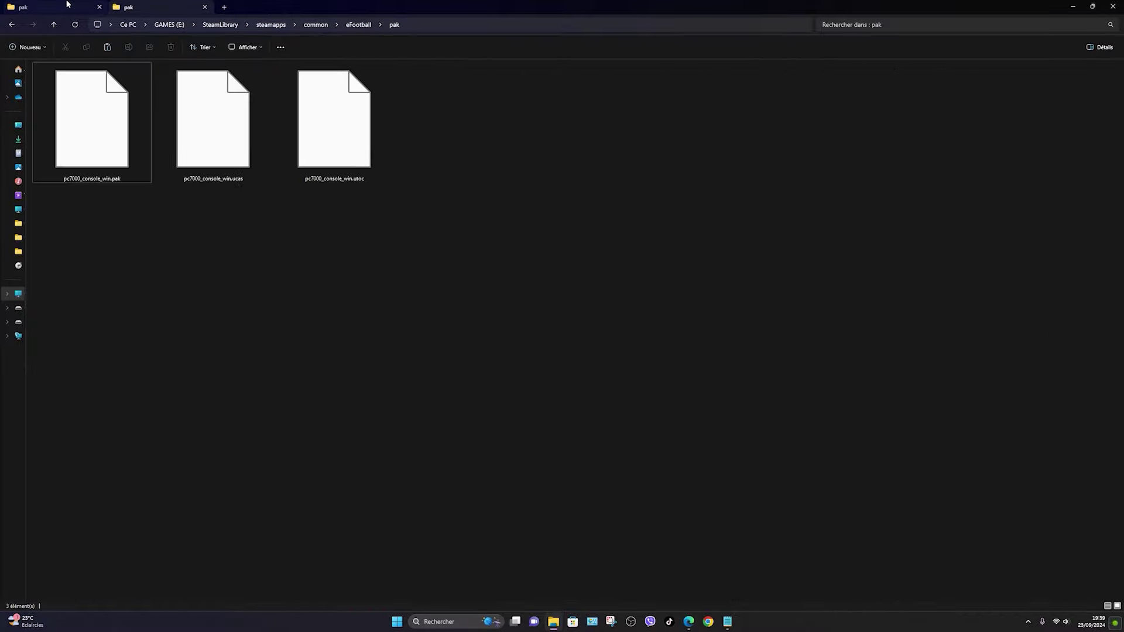
click(145, 5)
scroll(507, 321, down, 1)
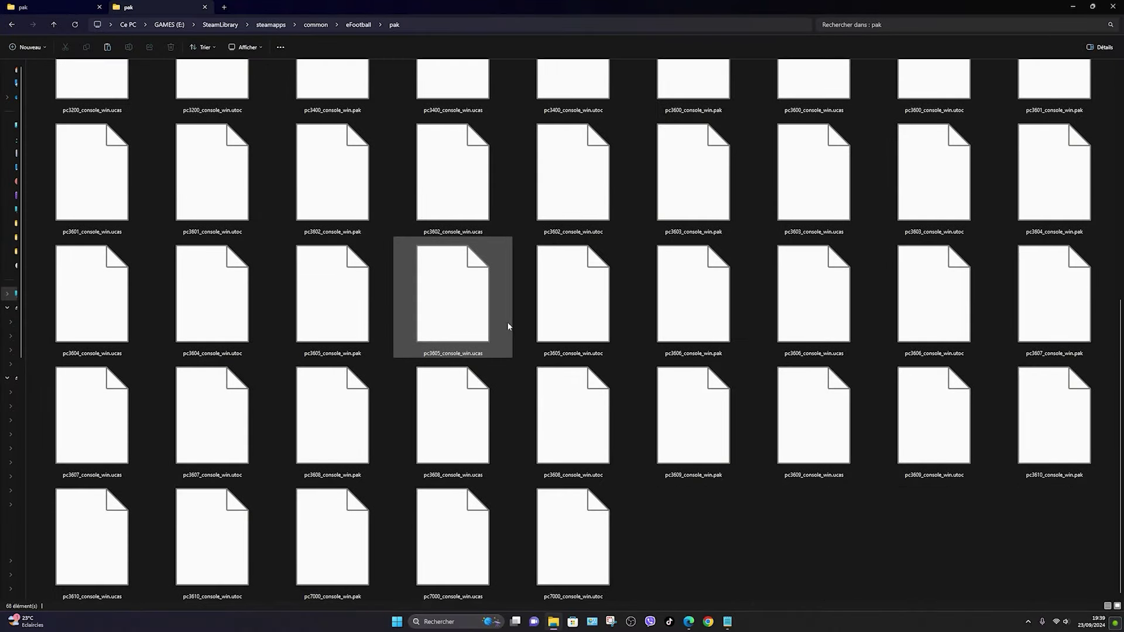
shift+click(357, 535)
right_click(797, 560)
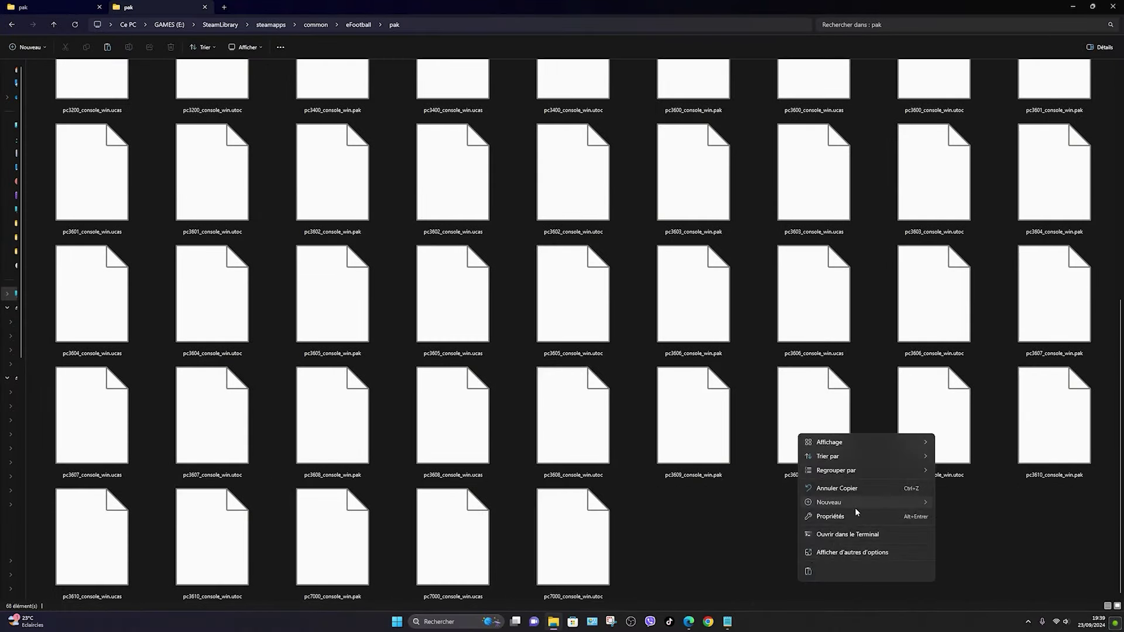
mouse_move(855, 506)
click(943, 503)
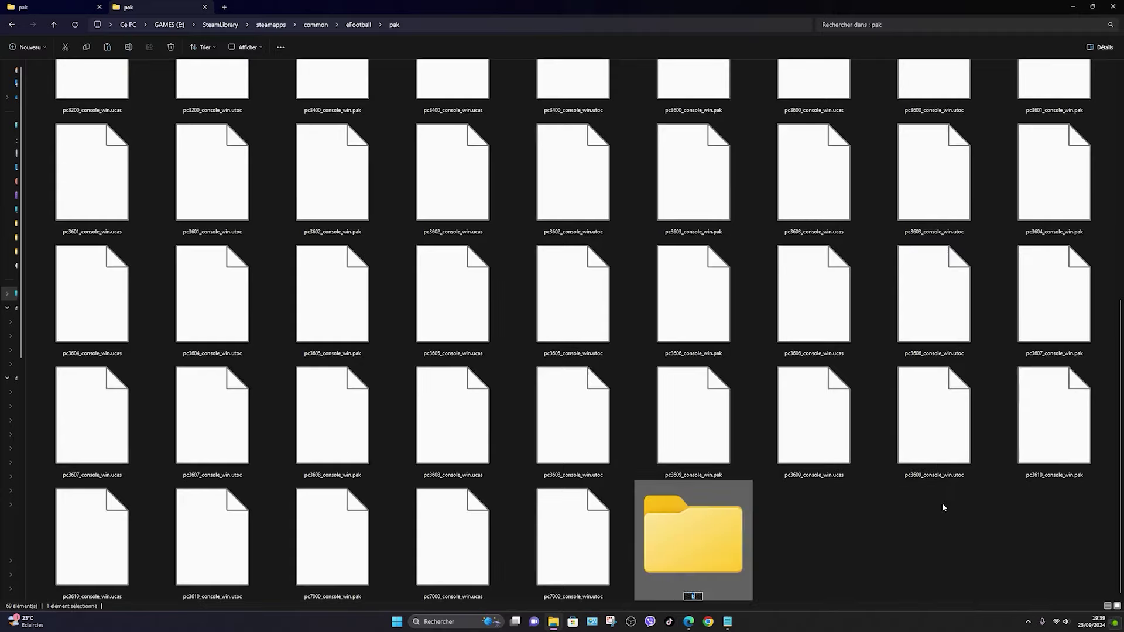
key(Return)
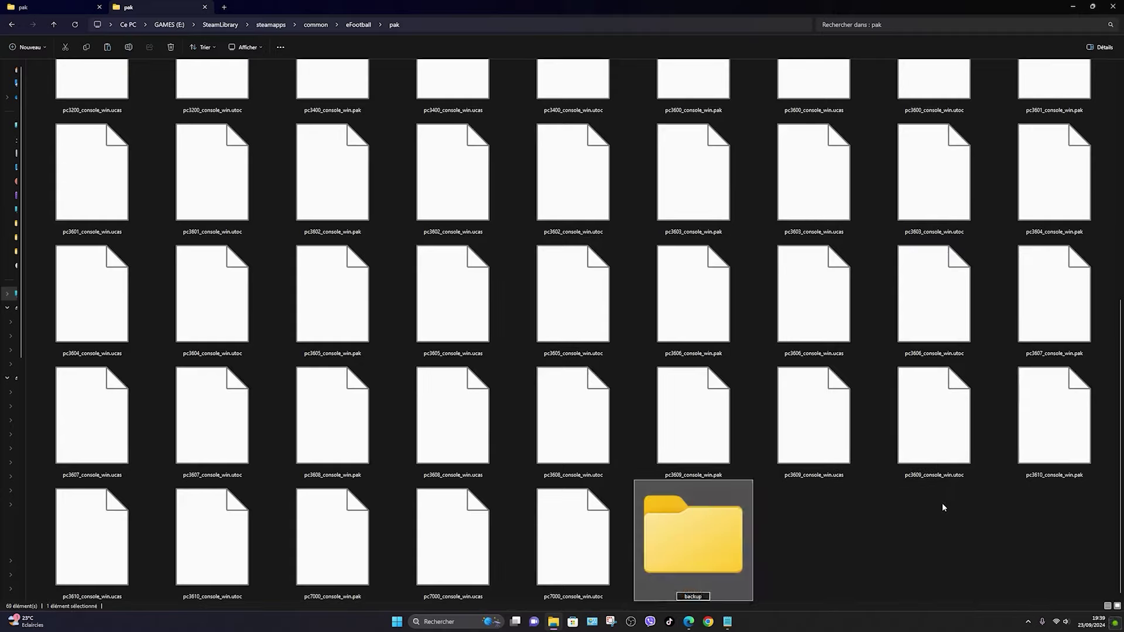
Step: Move the game's three original pc7000 files into the backup folder
click(611, 539)
shift+click(357, 535)
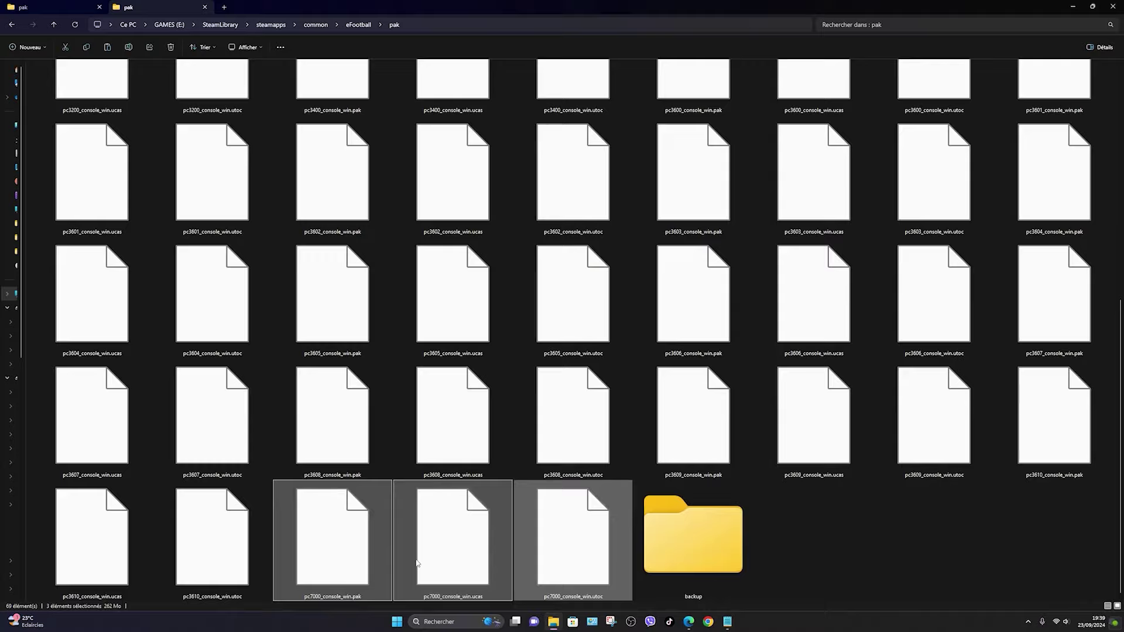
drag(357, 536, 691, 544)
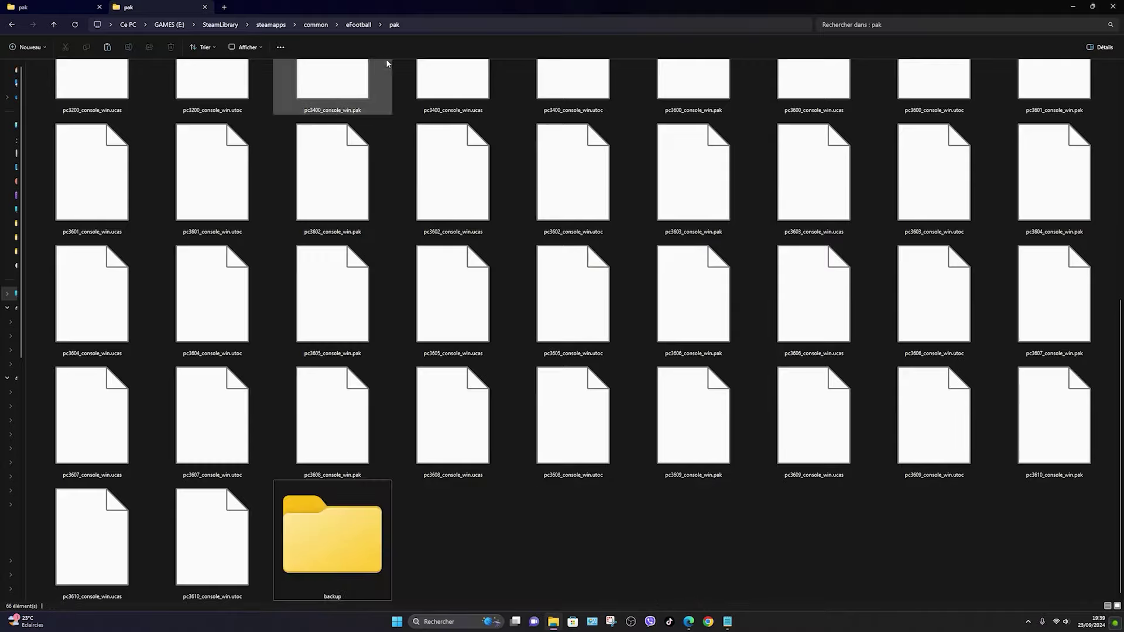
click(359, 24)
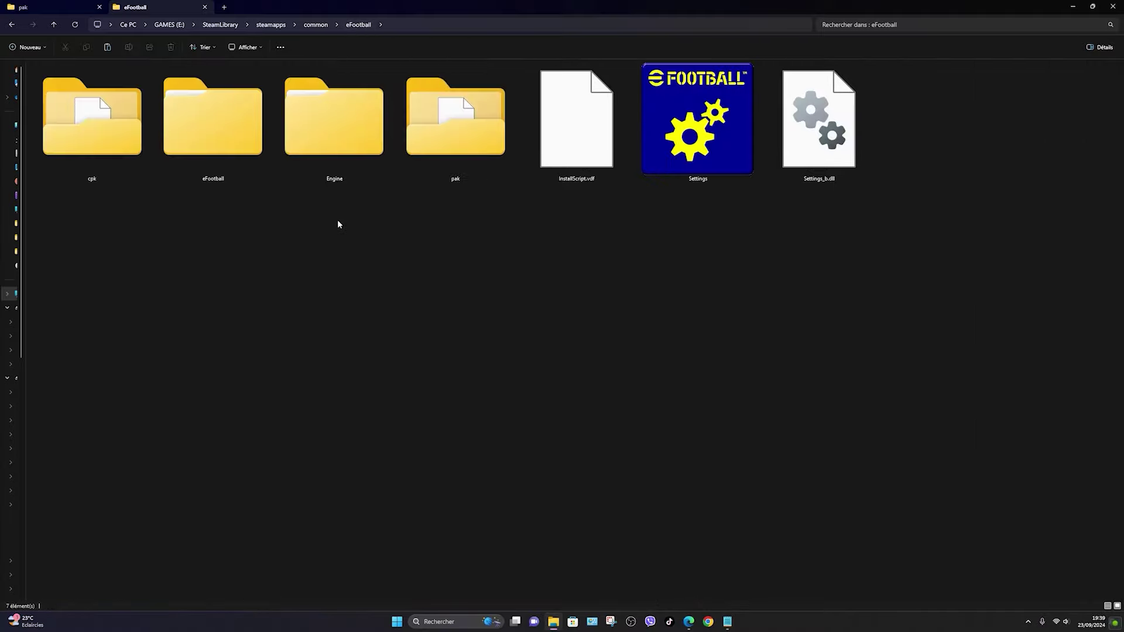
double_click(420, 159)
scroll(233, 226, down, 5)
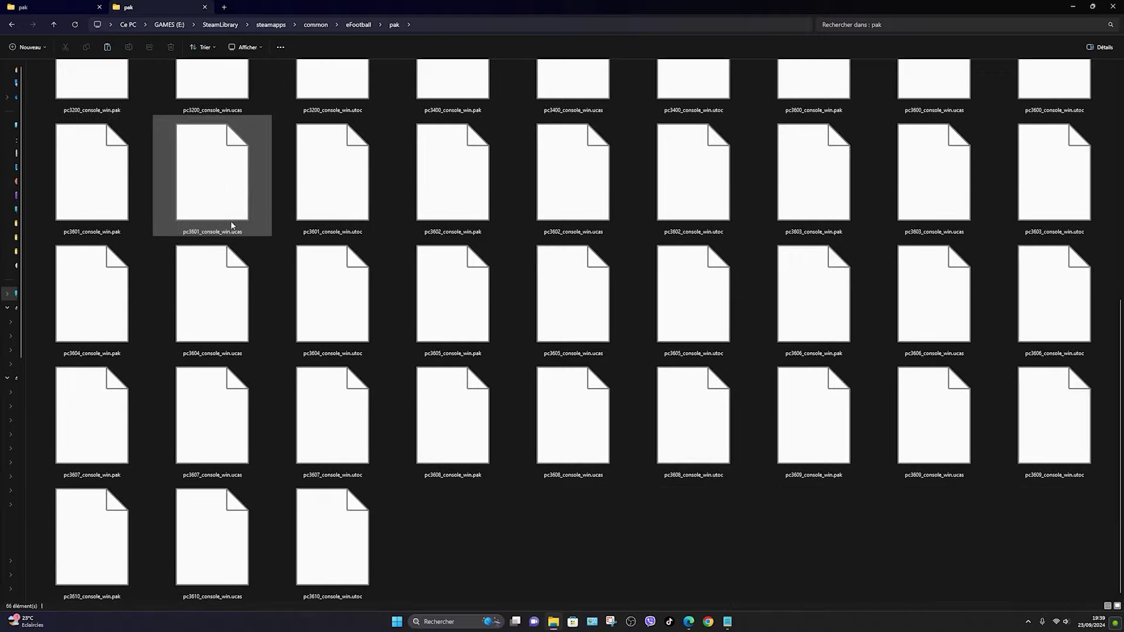
Step: Paste the three patched pc7000 files into the game's pak folder
click(18, 6)
drag(482, 277, 108, 141)
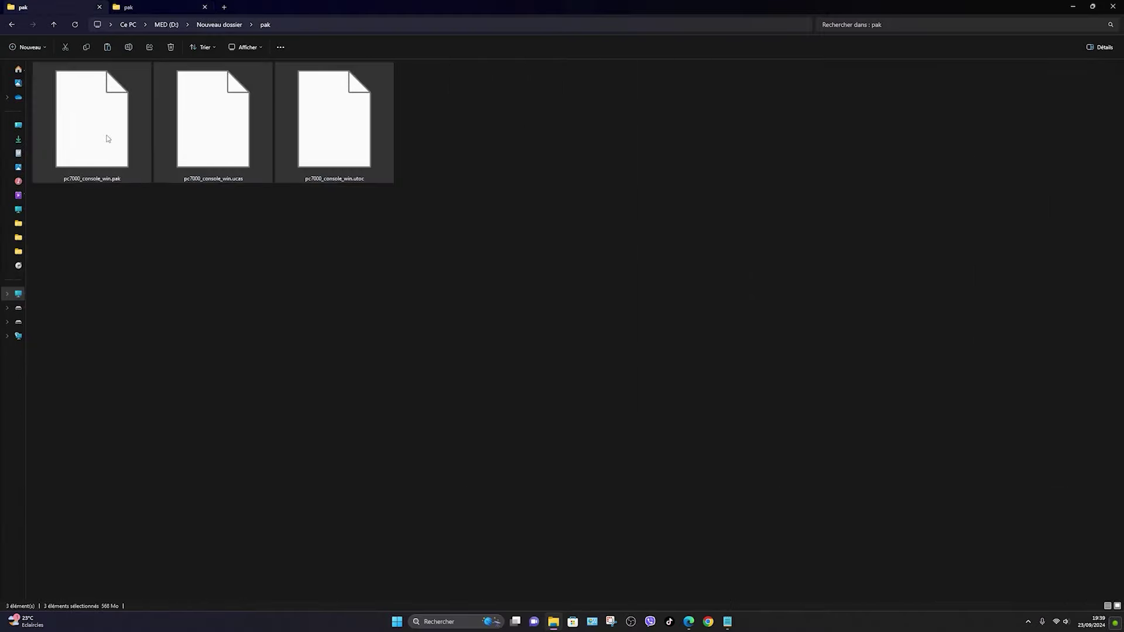
click(170, 7)
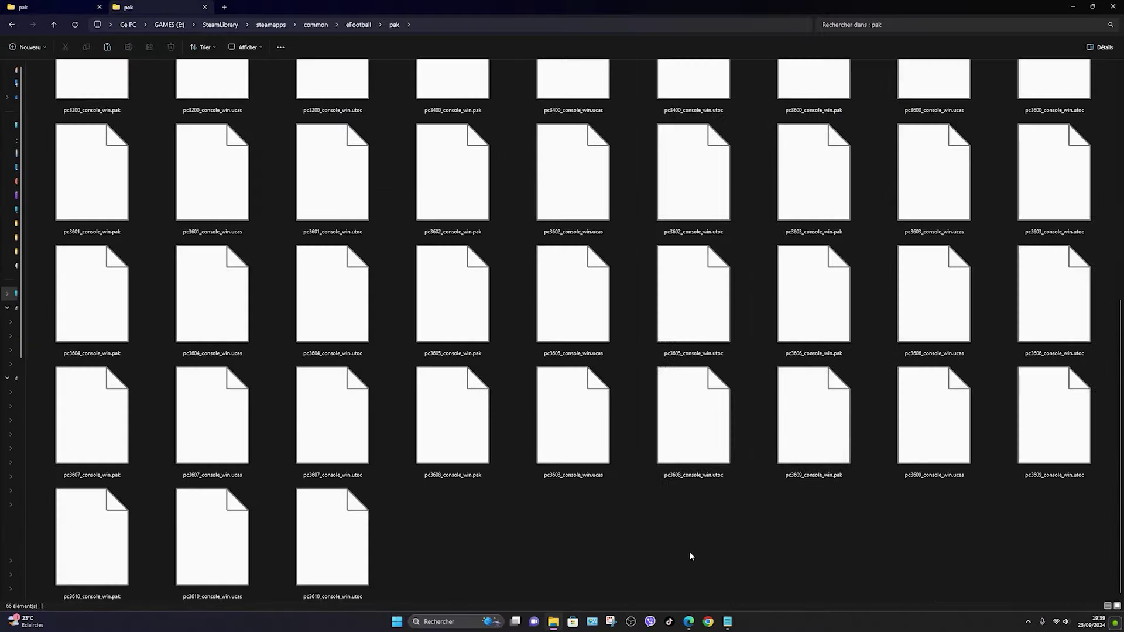
key(ctrl+v)
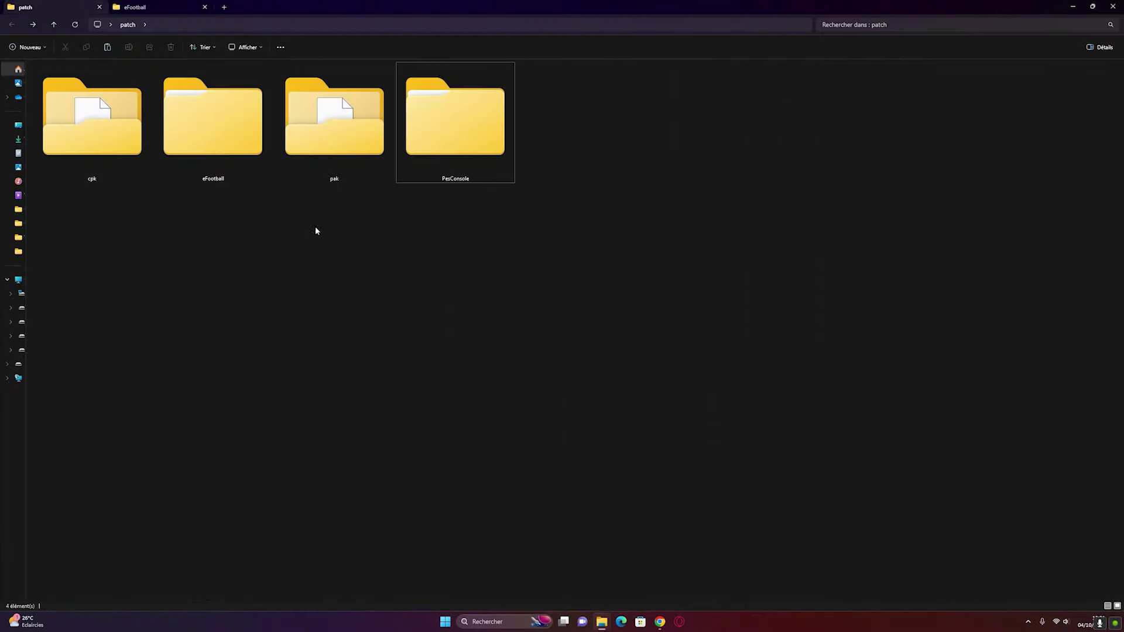
Step: Open the PesConsole mods folder and show its files as large icons
double_click(440, 128)
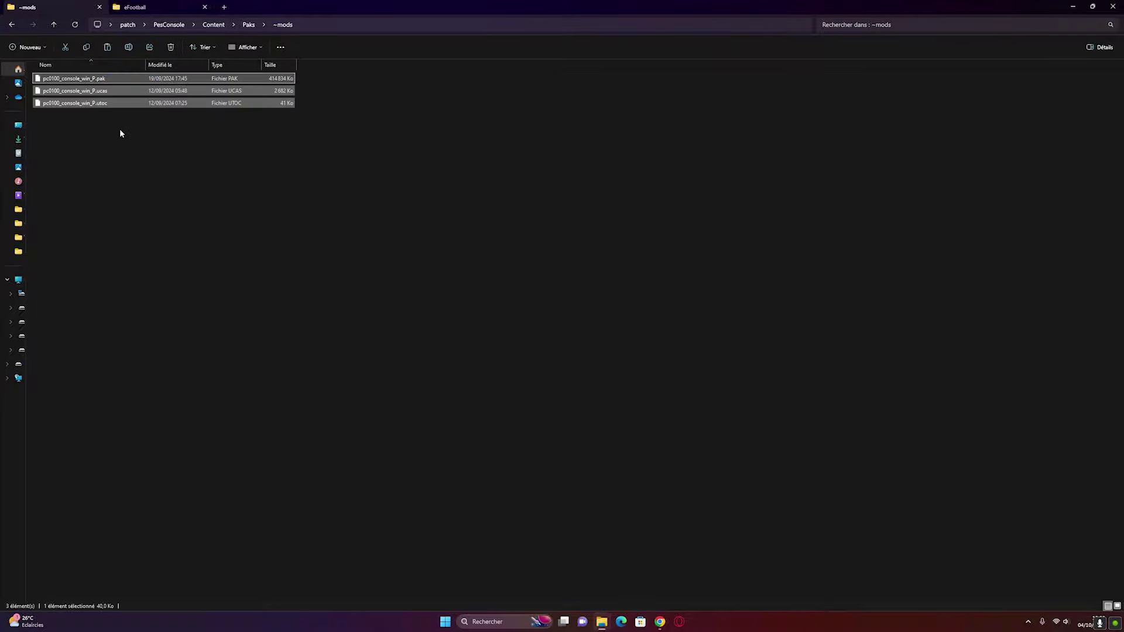
click(121, 131)
right_click(113, 141)
mouse_move(175, 168)
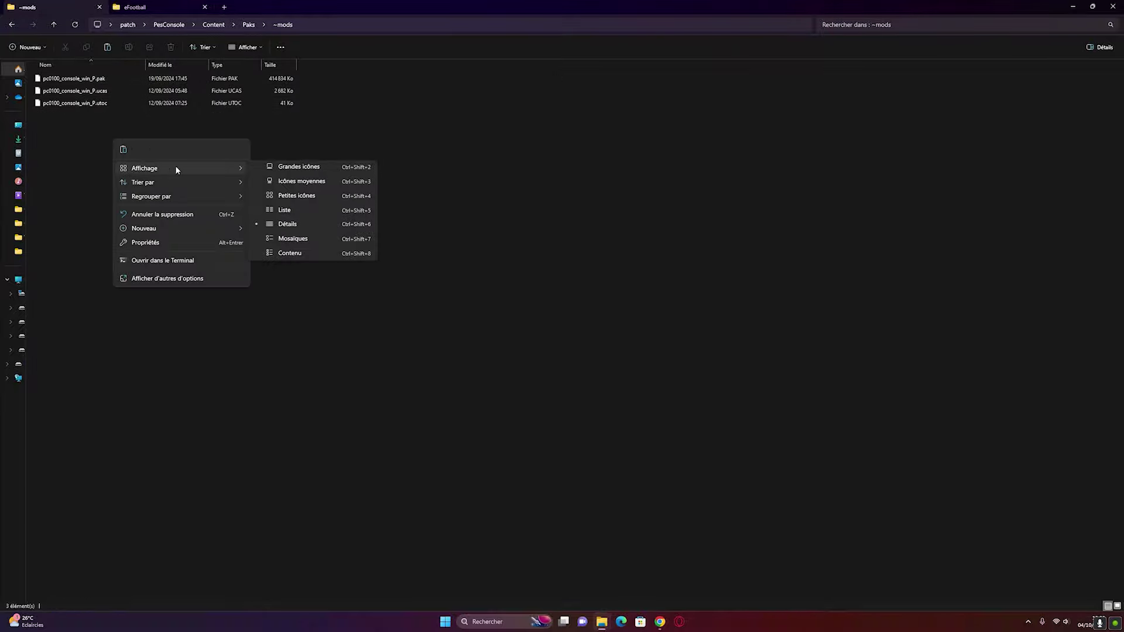
click(293, 178)
Step: Rename the three pc0100 files to pc0100_console_win .pak, .ucas and .utoc without _P
click(56, 132)
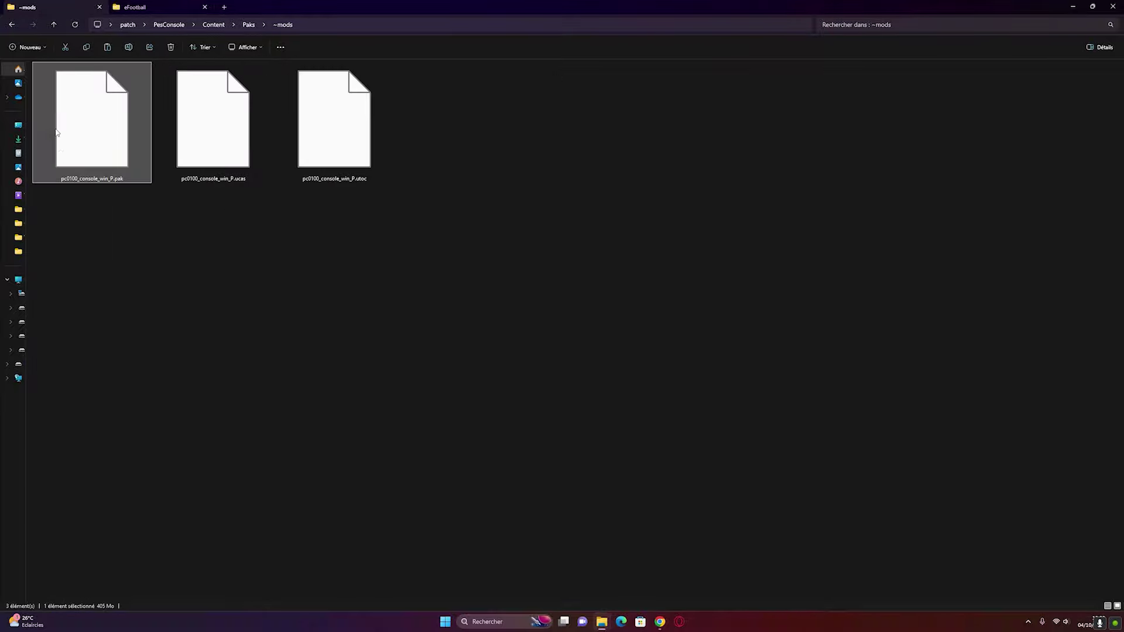
click(110, 180)
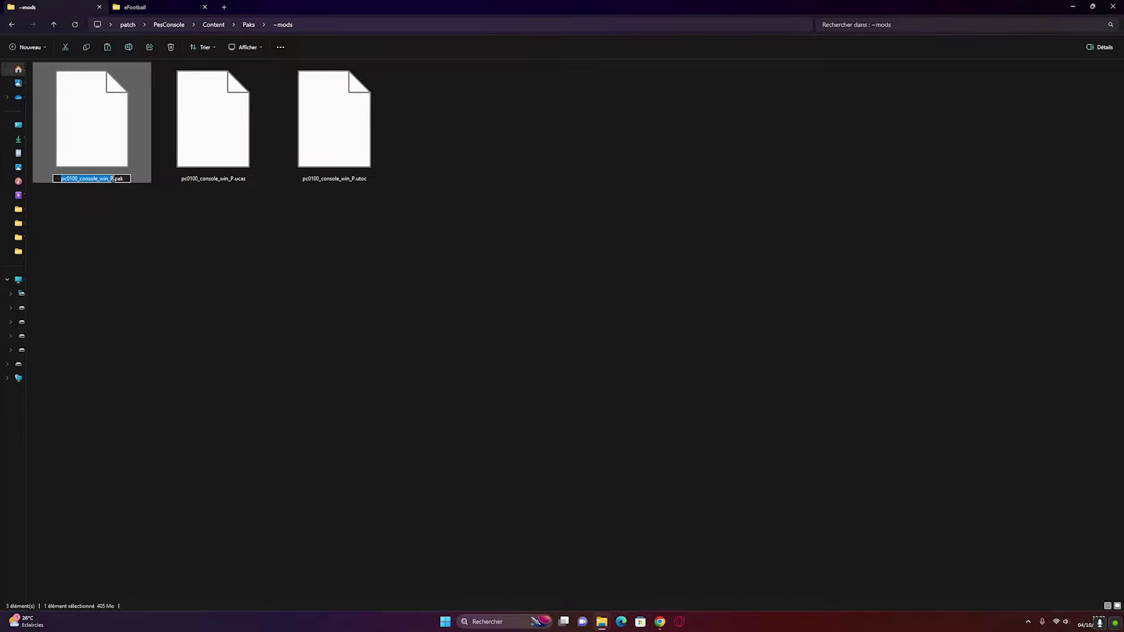
key(BackSpace)
click(149, 233)
click(209, 179)
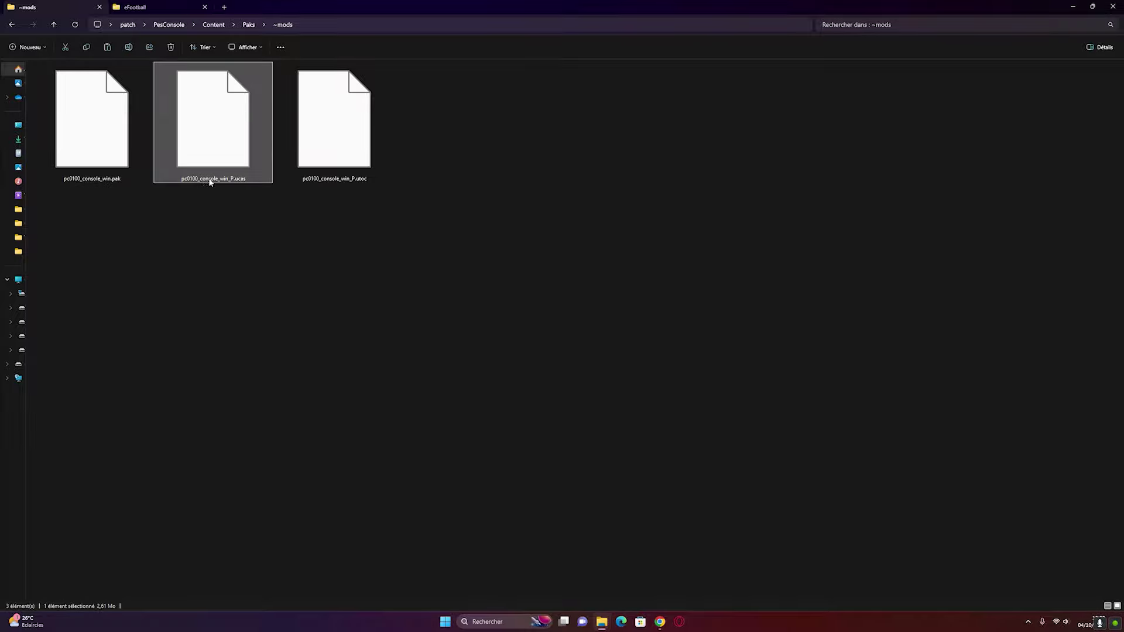
click(229, 180)
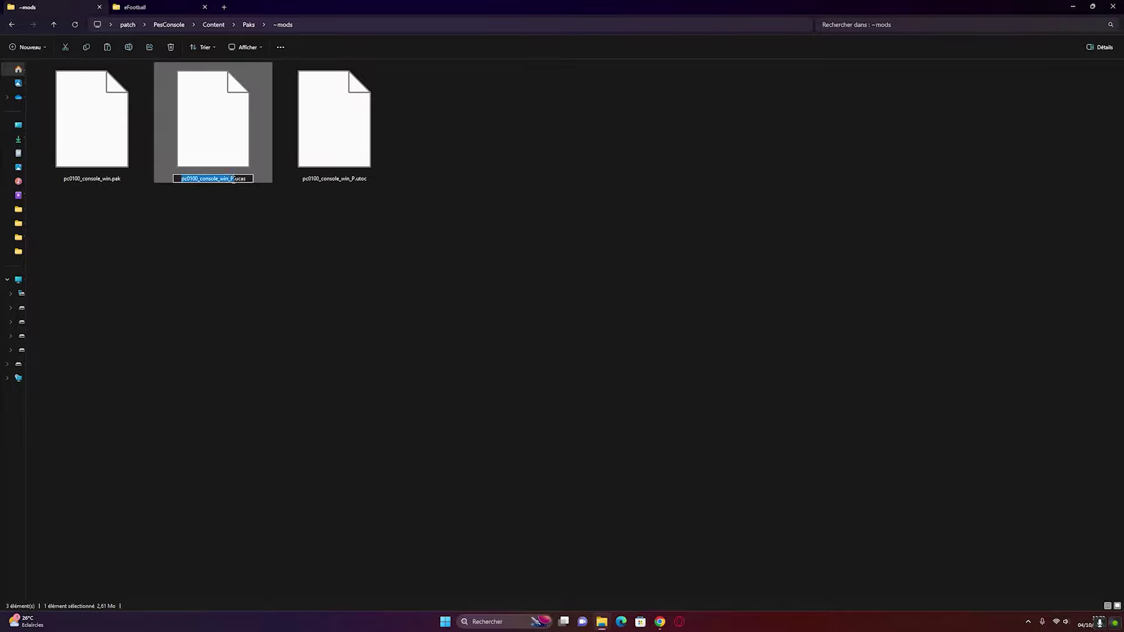
click(261, 232)
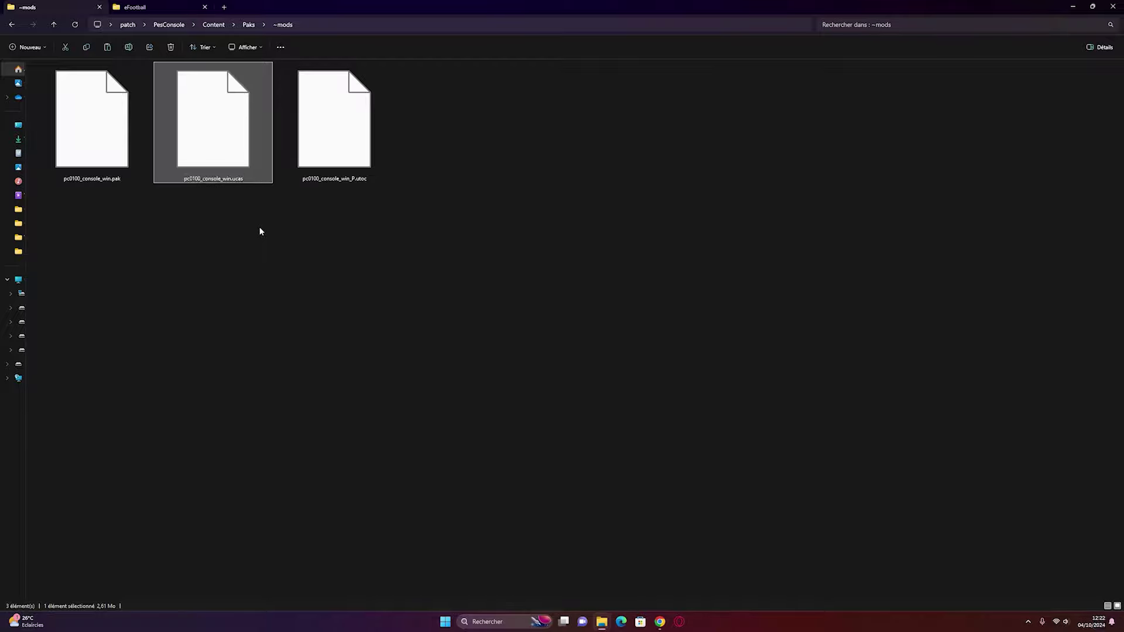
click(356, 179)
key(BackSpace)
key(BackSpace)
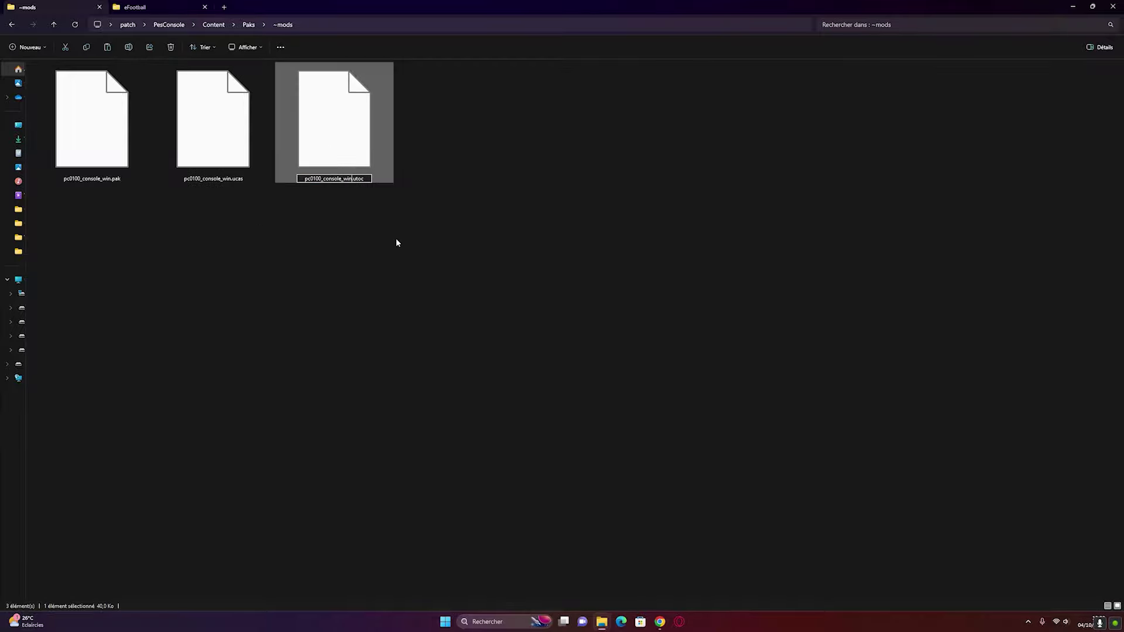
click(396, 242)
drag(449, 294, 47, 122)
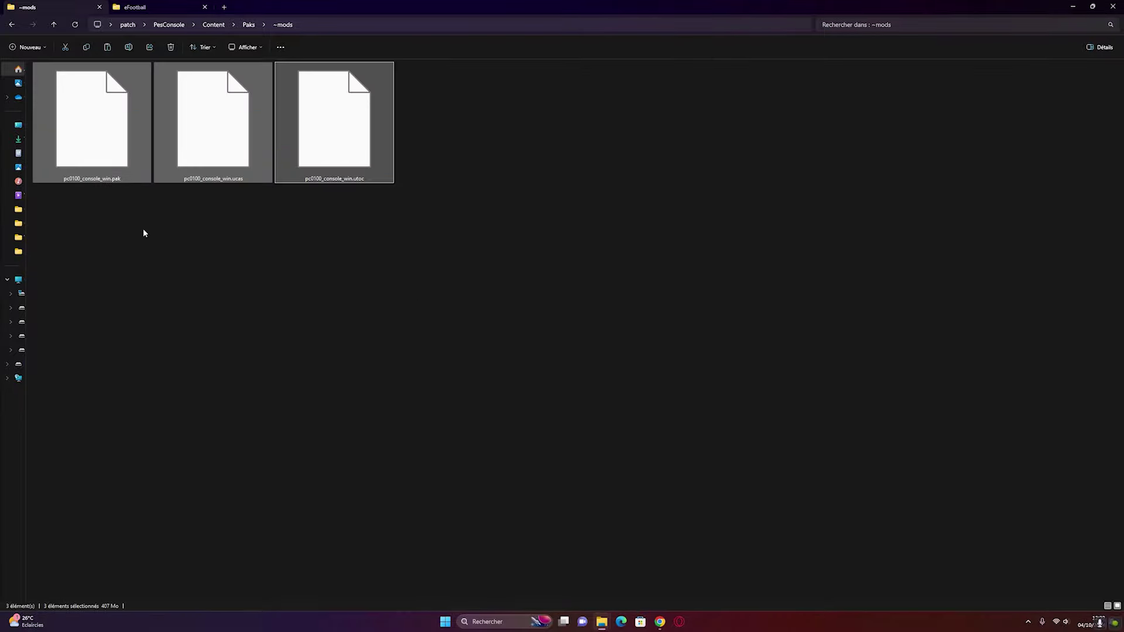
click(136, 7)
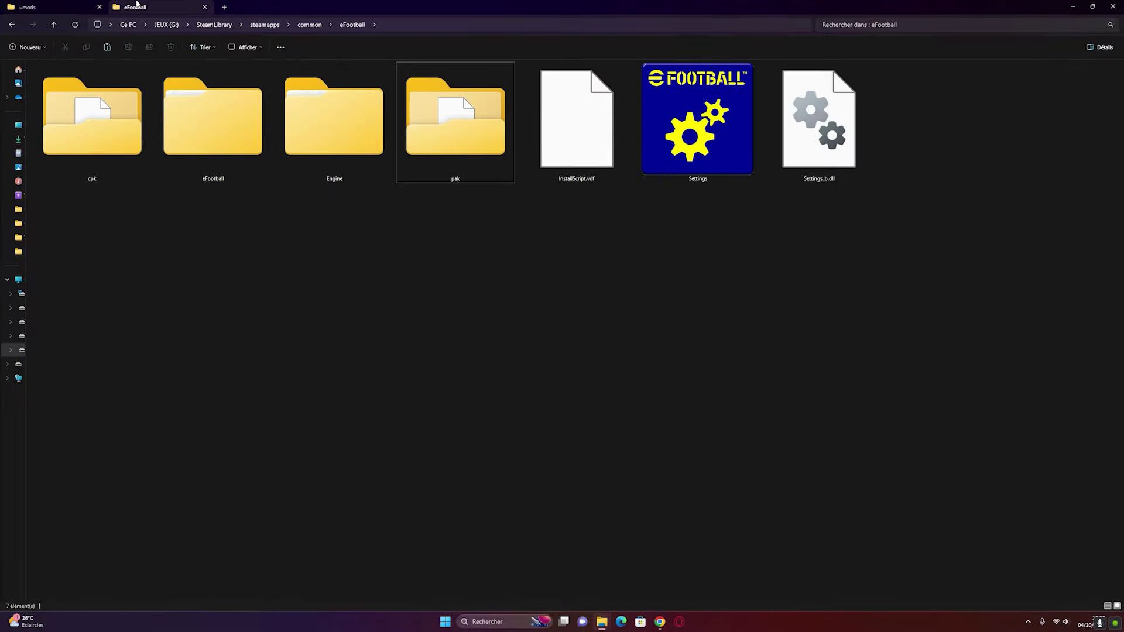
Step: Move the game's original pc0100 pak, ucas and utoc files into pak's backup folder
double_click(454, 160)
scroll(429, 190, down, 5)
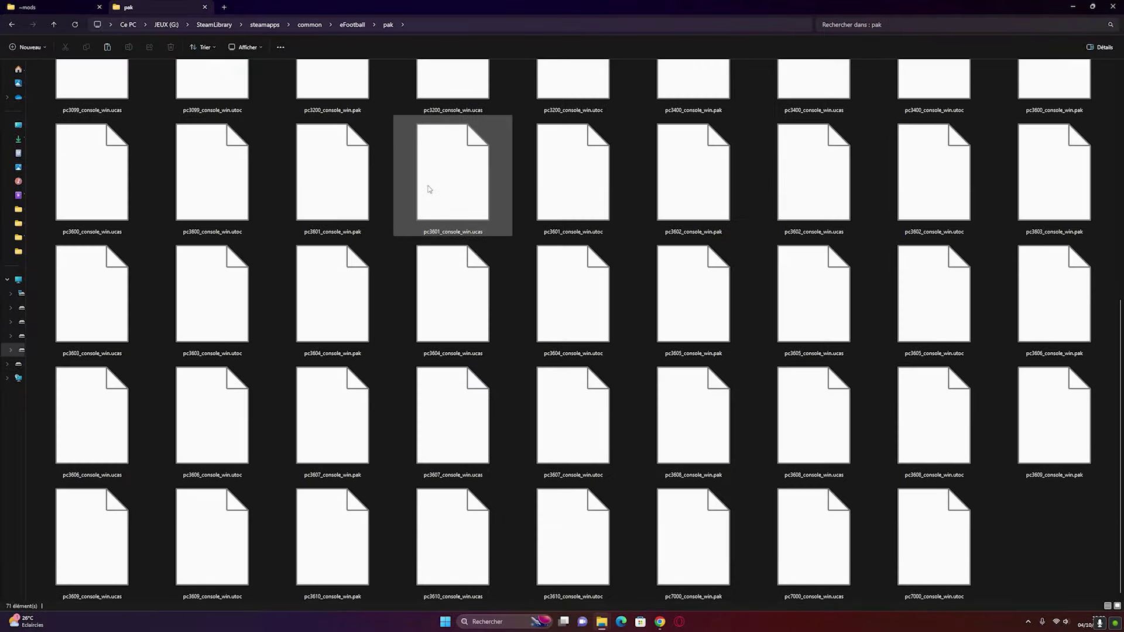
scroll(429, 189, up, 5)
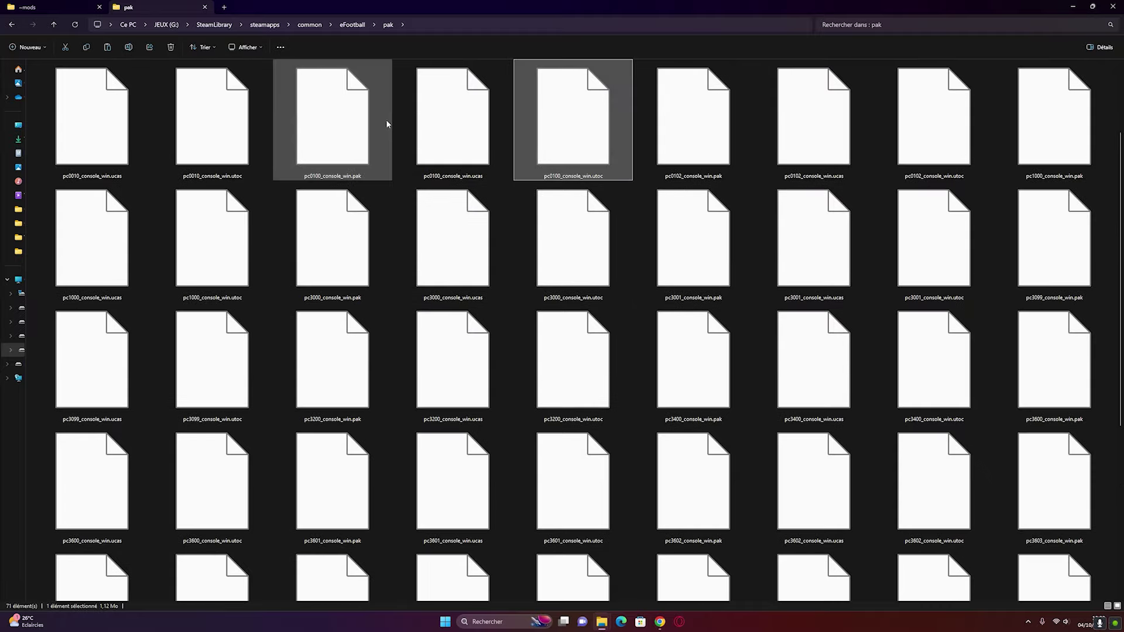
shift+click(358, 125)
scroll(358, 124, up, 2)
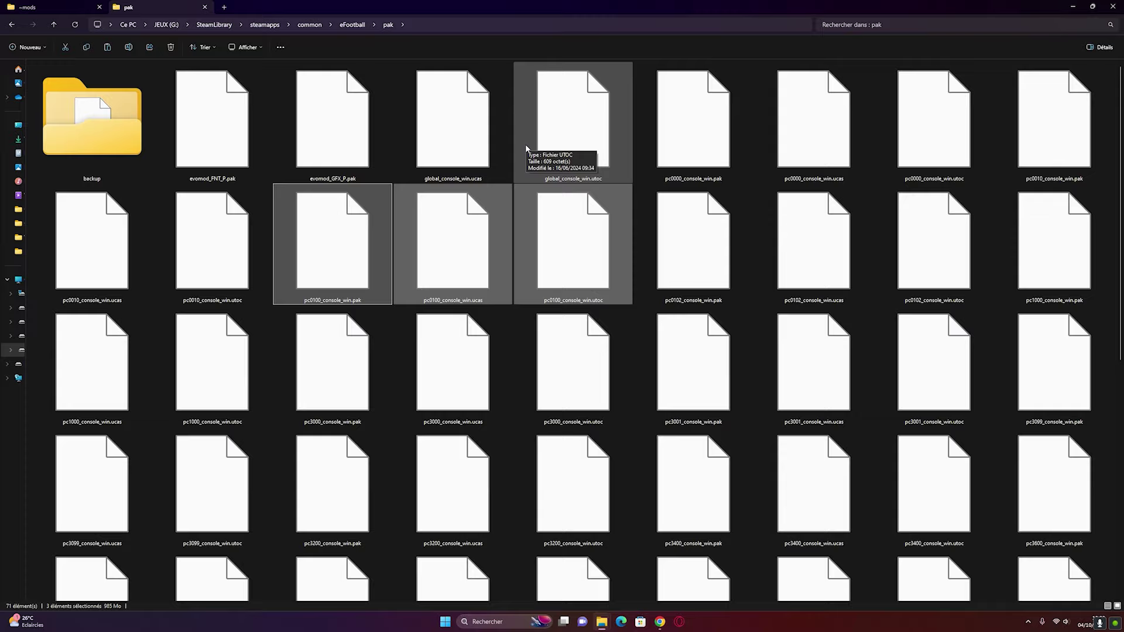
drag(323, 267, 100, 128)
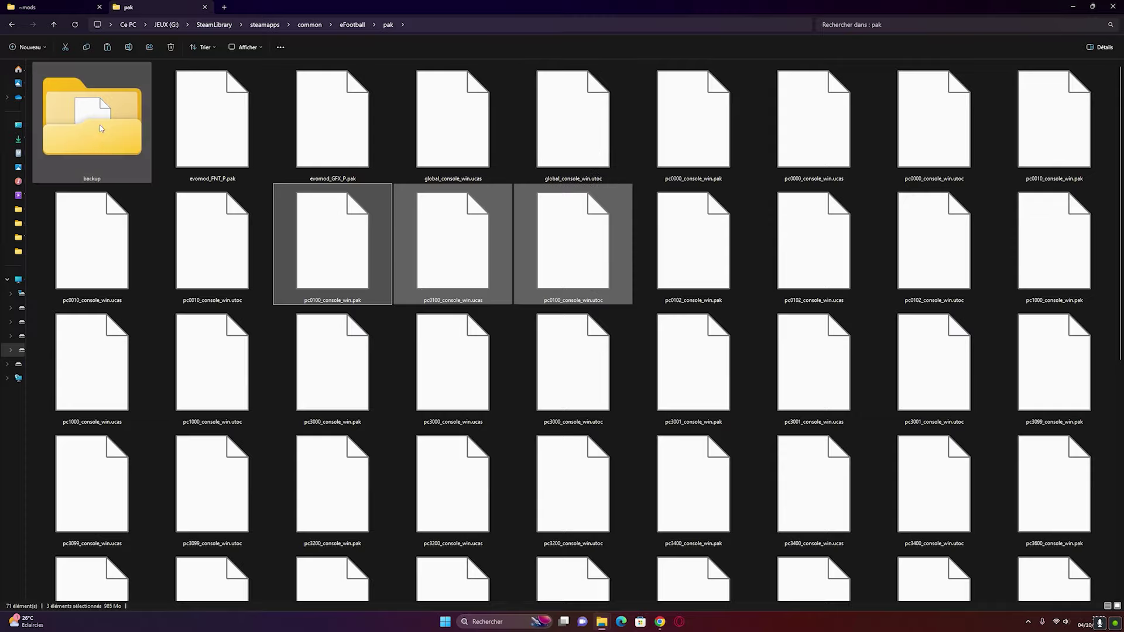
Step: Cut the three patched pc0100 files from ~mods and paste them into the game's pak folder
click(27, 7)
drag(588, 346, 121, 143)
right_click(136, 153)
click(136, 152)
click(158, 7)
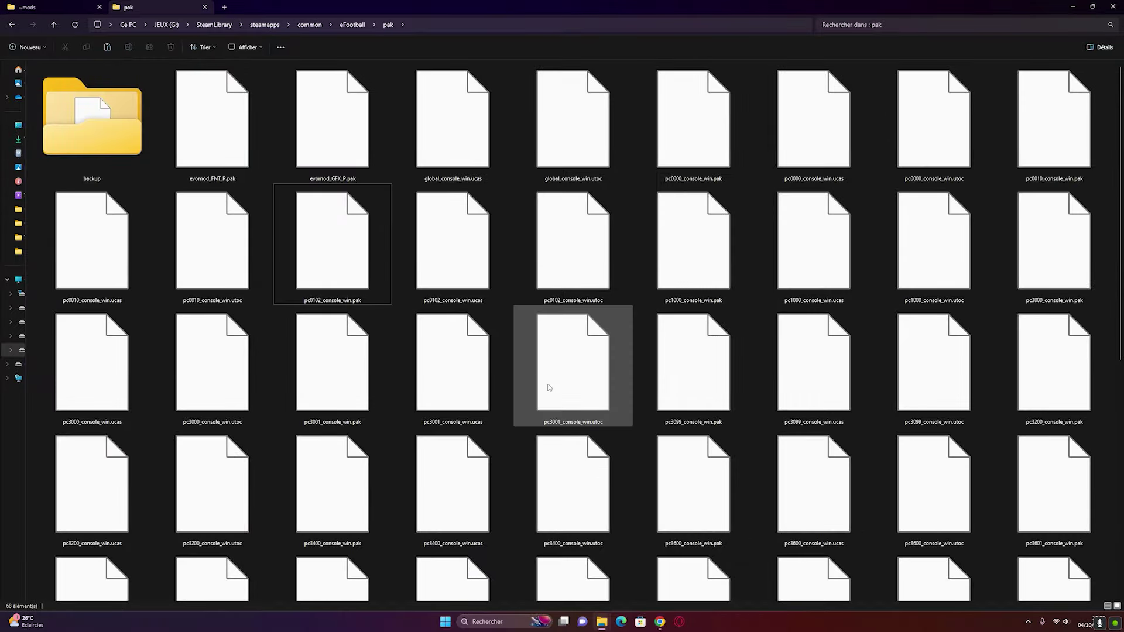
scroll(586, 351, down, 5)
right_click(790, 553)
click(798, 556)
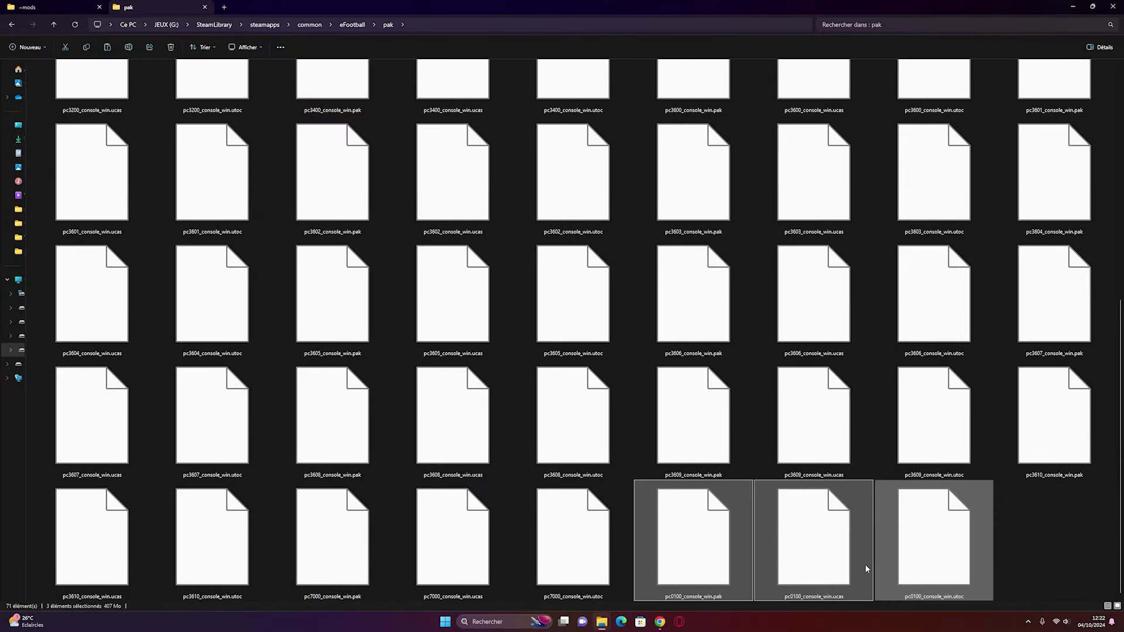
click(352, 25)
Step: Open the patch's eFootball\Binaries\Win64 folder alongside the game's eFootball folder
click(310, 24)
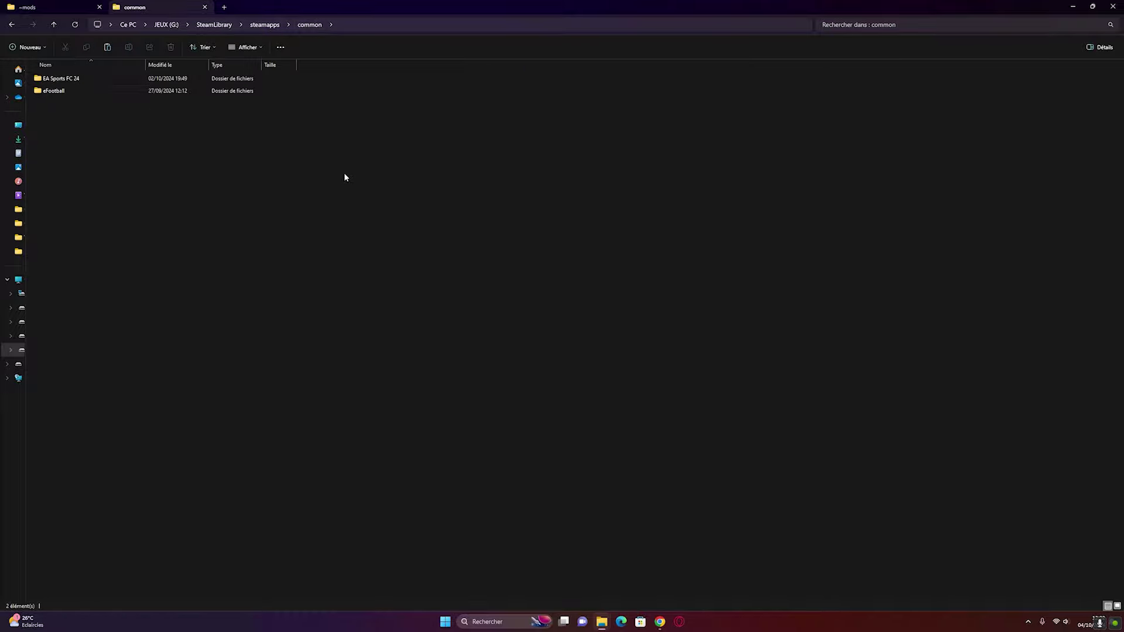
double_click(126, 91)
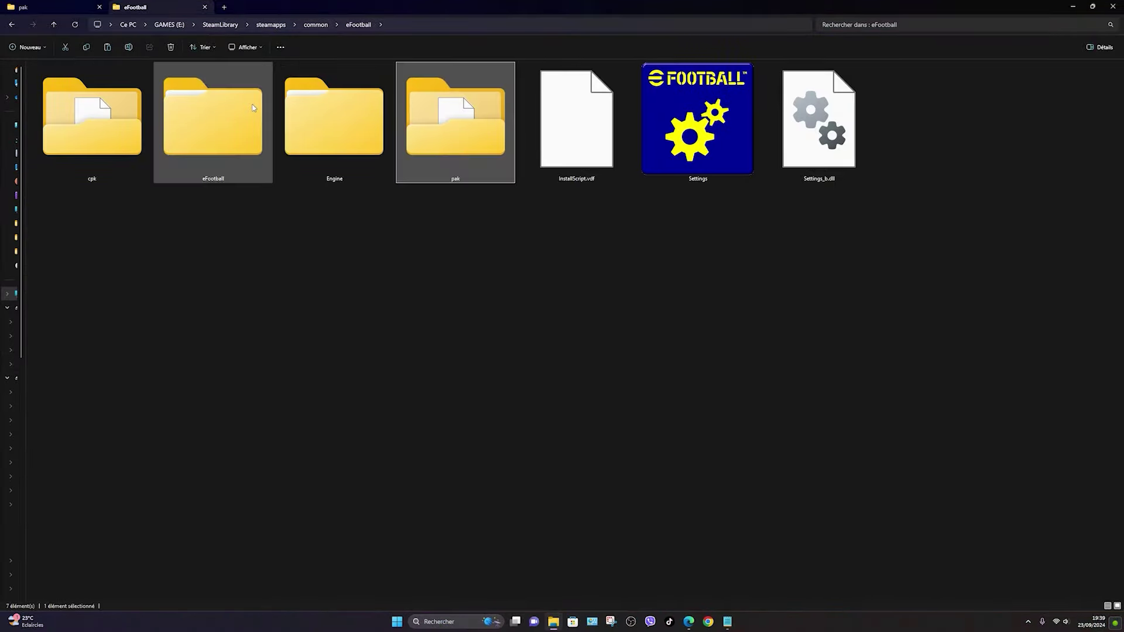
double_click(252, 103)
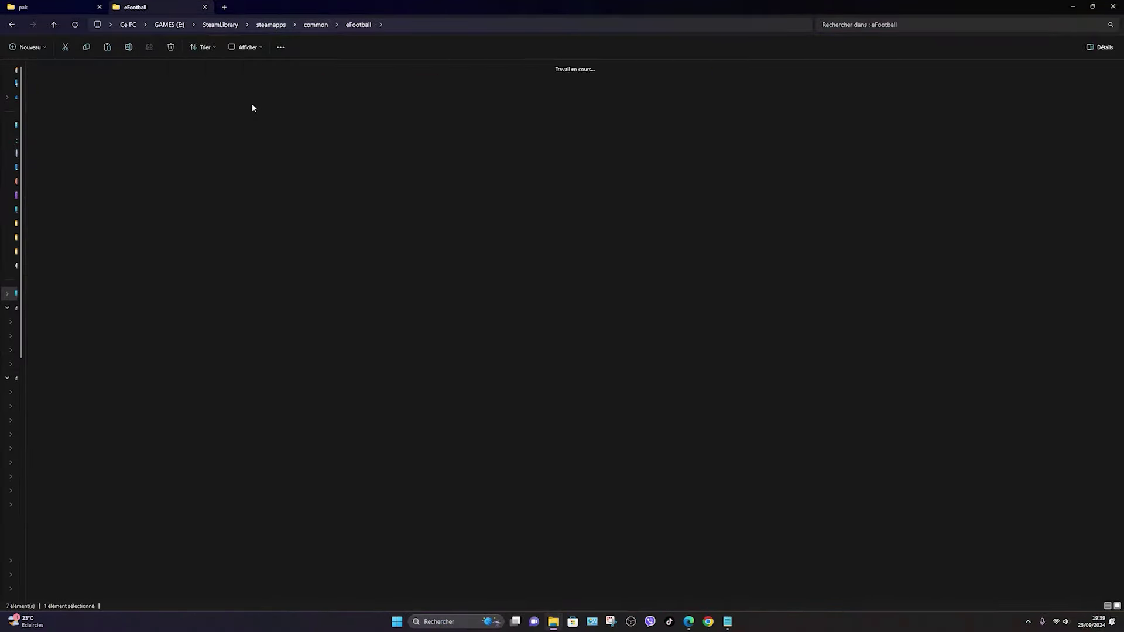
click(57, 6)
click(237, 26)
click(236, 136)
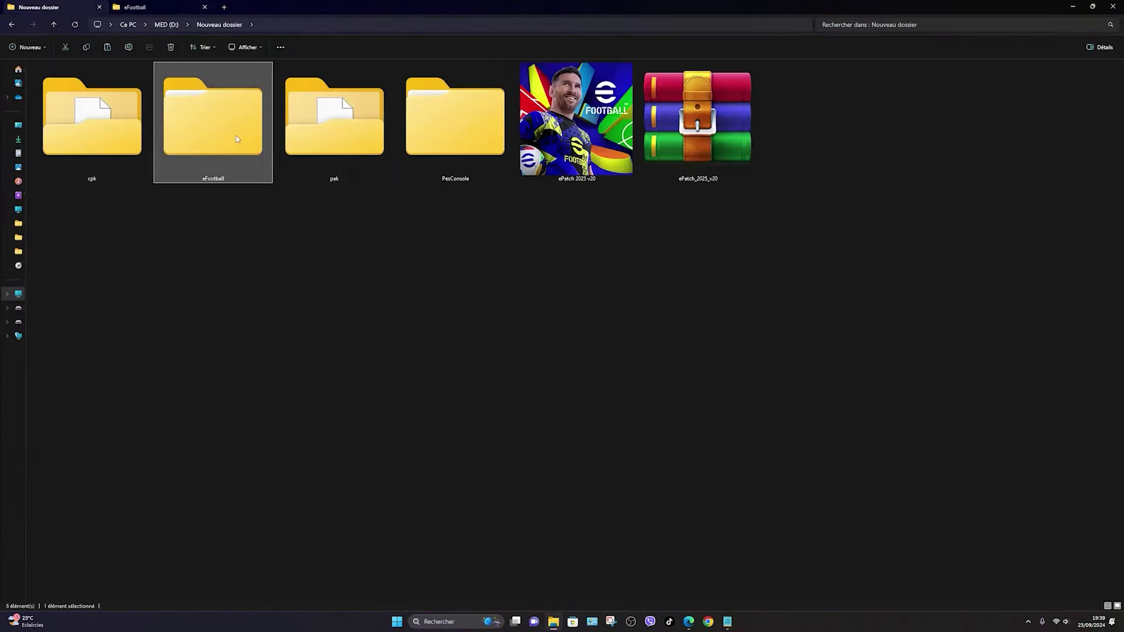
double_click(213, 142)
double_click(94, 114)
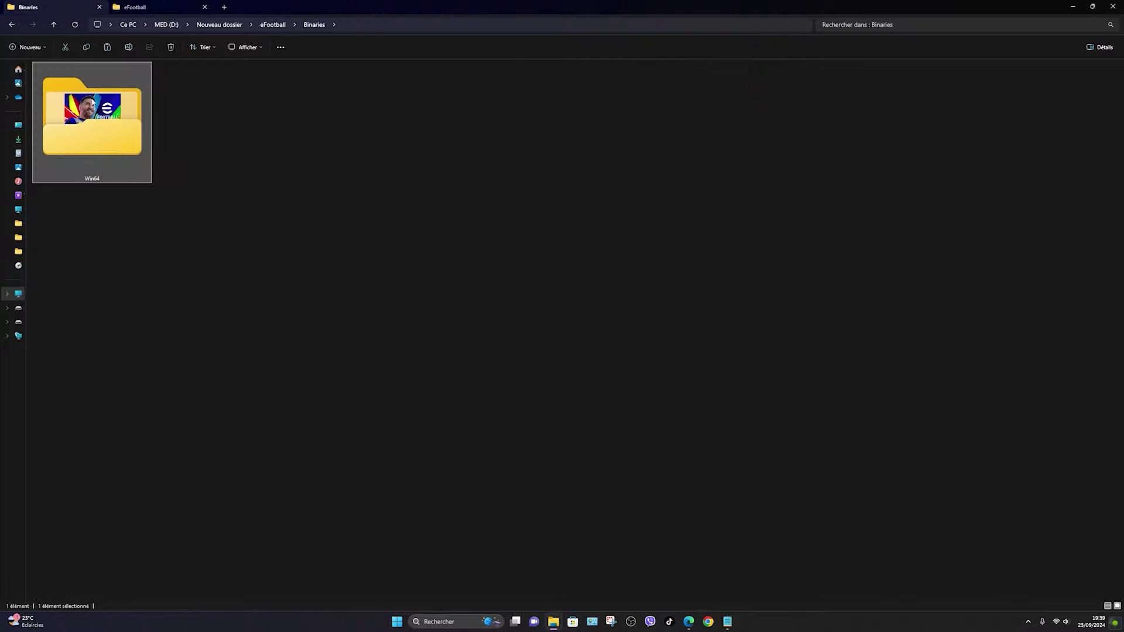
double_click(94, 117)
Step: Create a 'backup' folder in the game's Binaries\Win64 folder
key(ctrl+Tab)
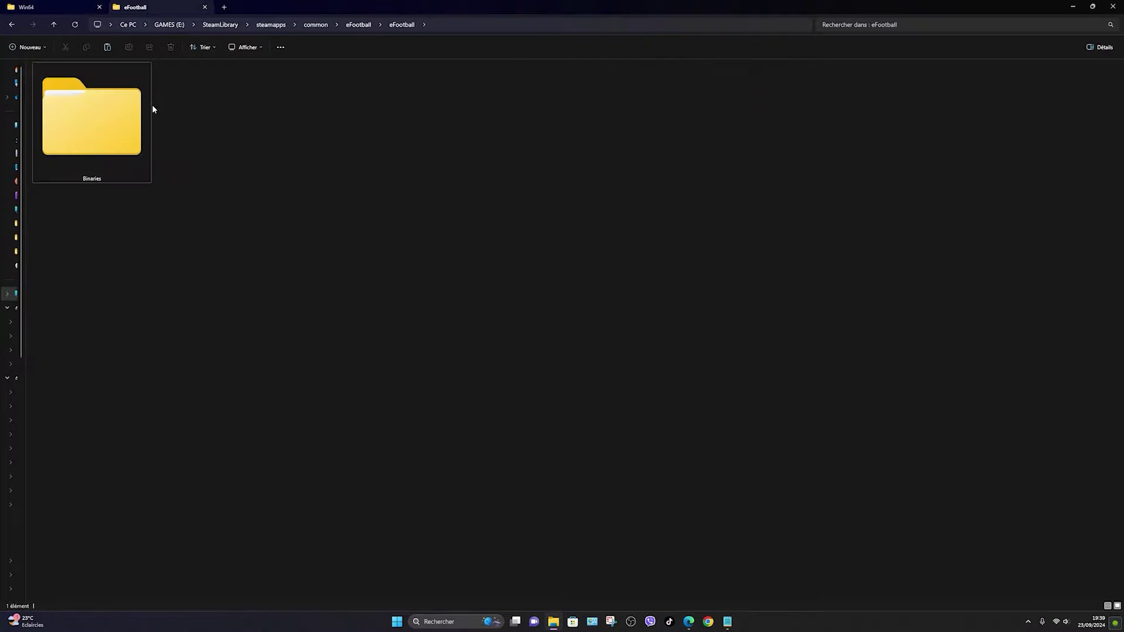
double_click(103, 90)
double_click(102, 89)
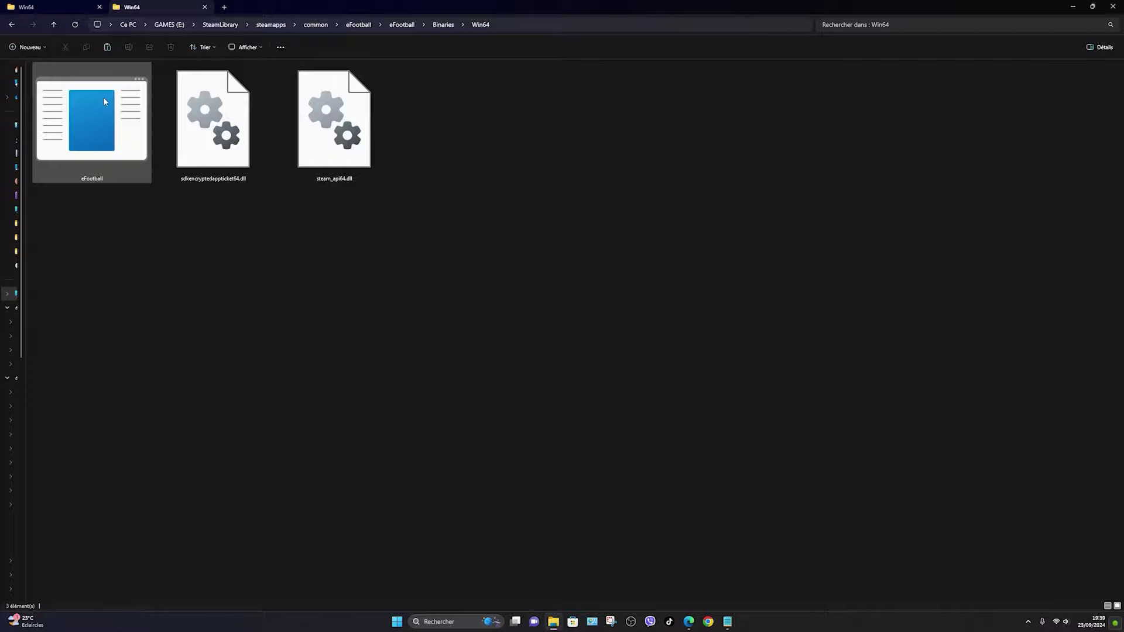
right_click(275, 252)
click(431, 334)
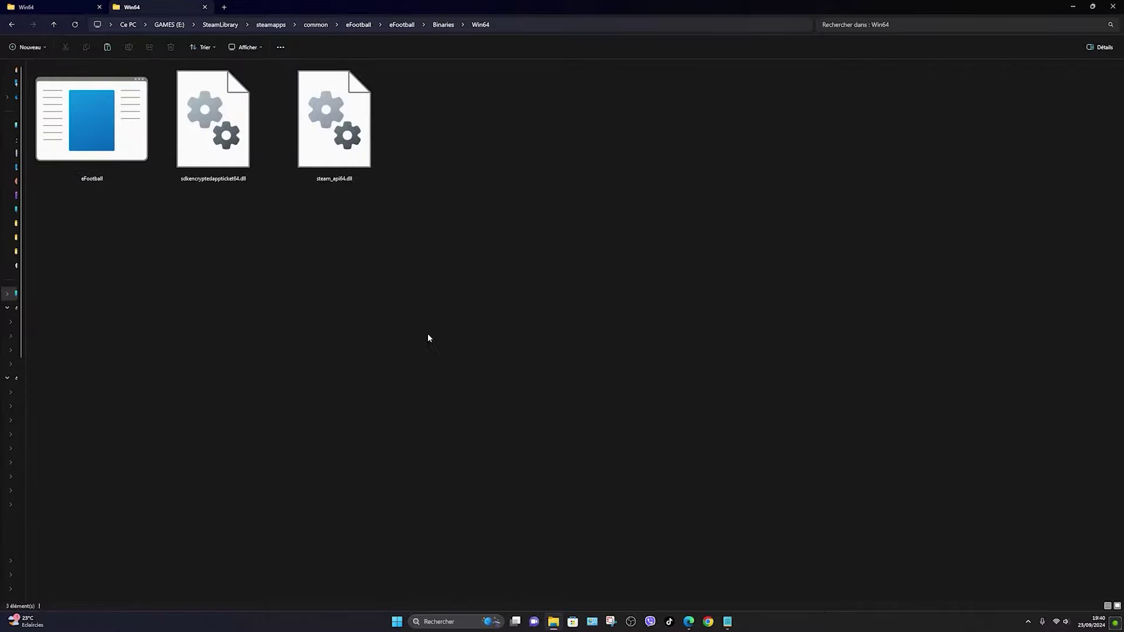
text(backup)
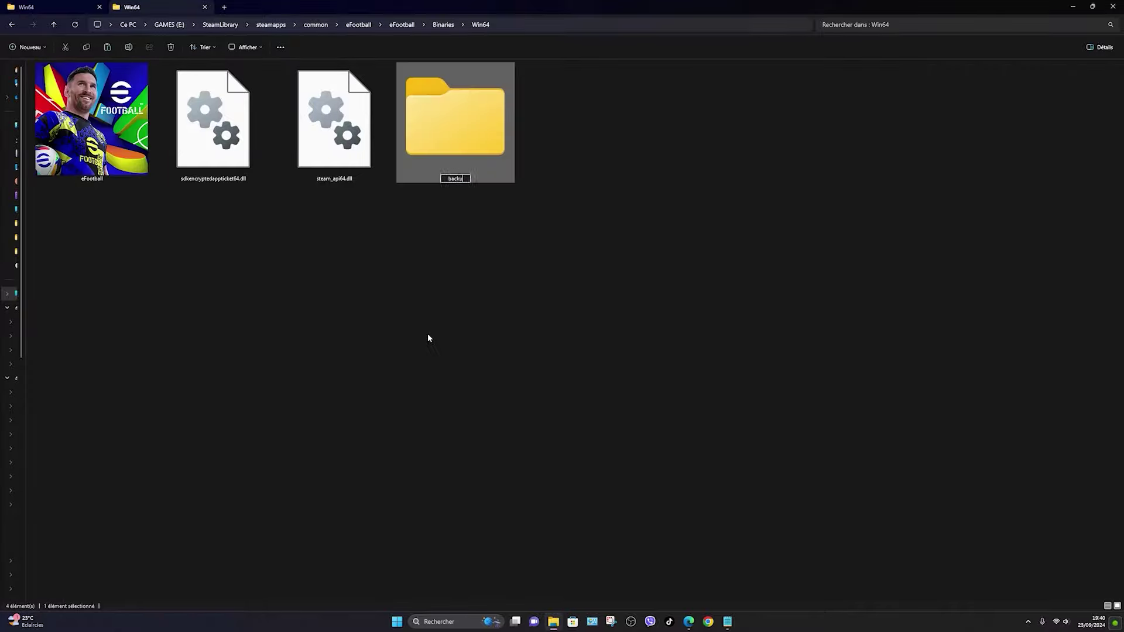
click(428, 339)
Step: Move the original eFootball executable into backup and paste in the patched executable
drag(92, 117, 456, 117)
click(35, 6)
right_click(104, 83)
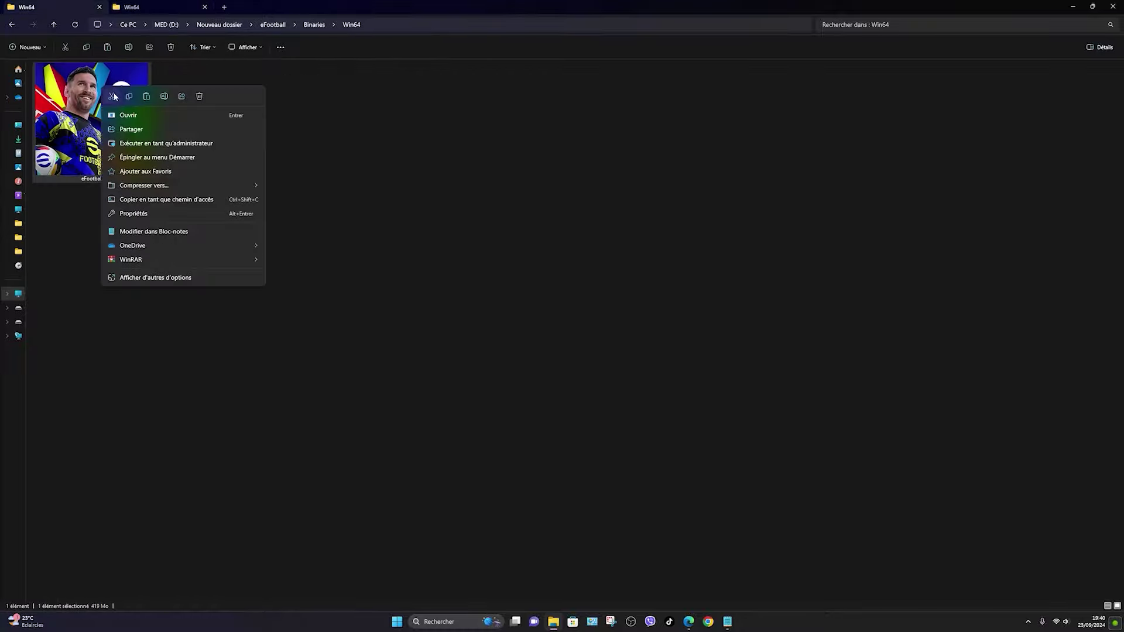
click(113, 93)
click(147, 4)
key(ctrl+v)
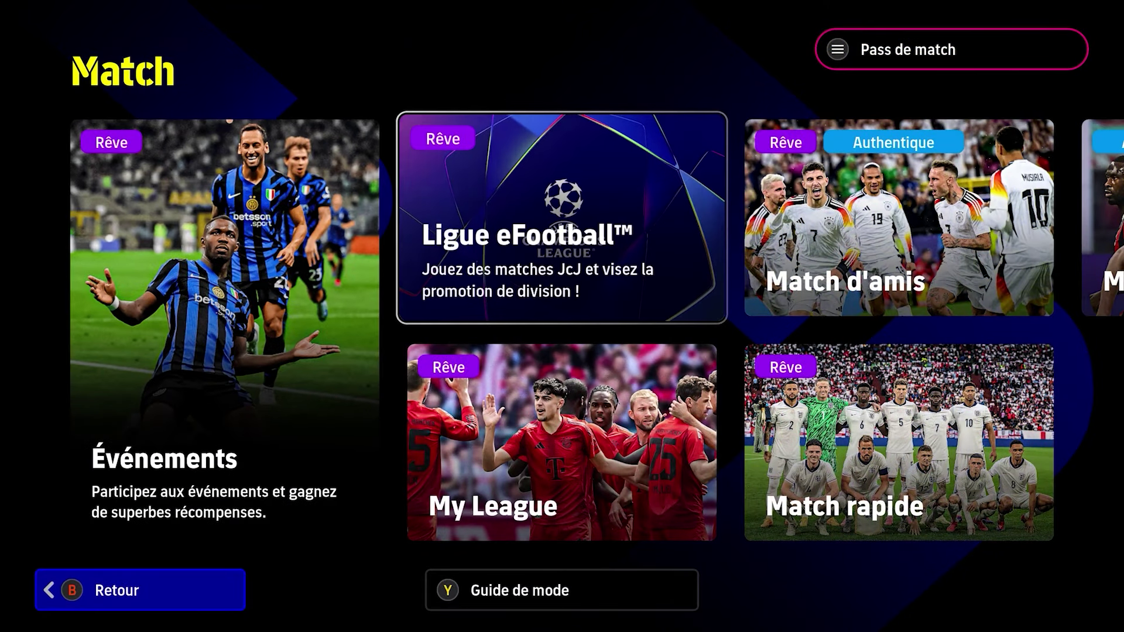
key(Right)
key(Right)
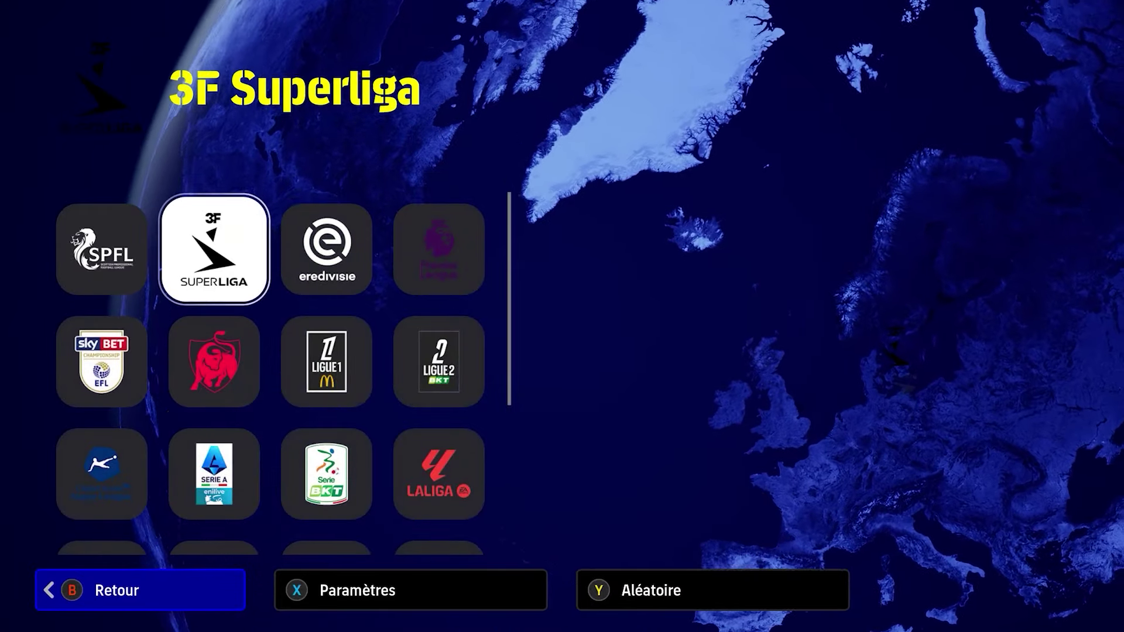
key(Right)
key(Right)
Step: Browse the league grid past 3F Superliga and Jupiler Pro League toward national teams
key(Down)
key(Left)
key(Left)
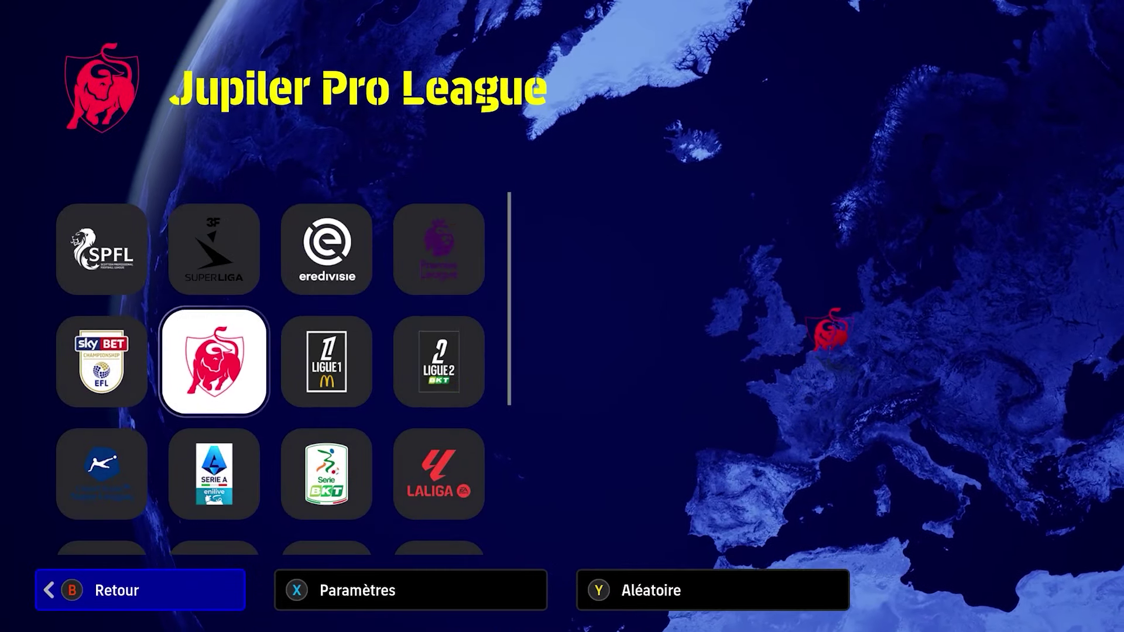
key(Down)
key(Left)
key(Down)
key(Down)
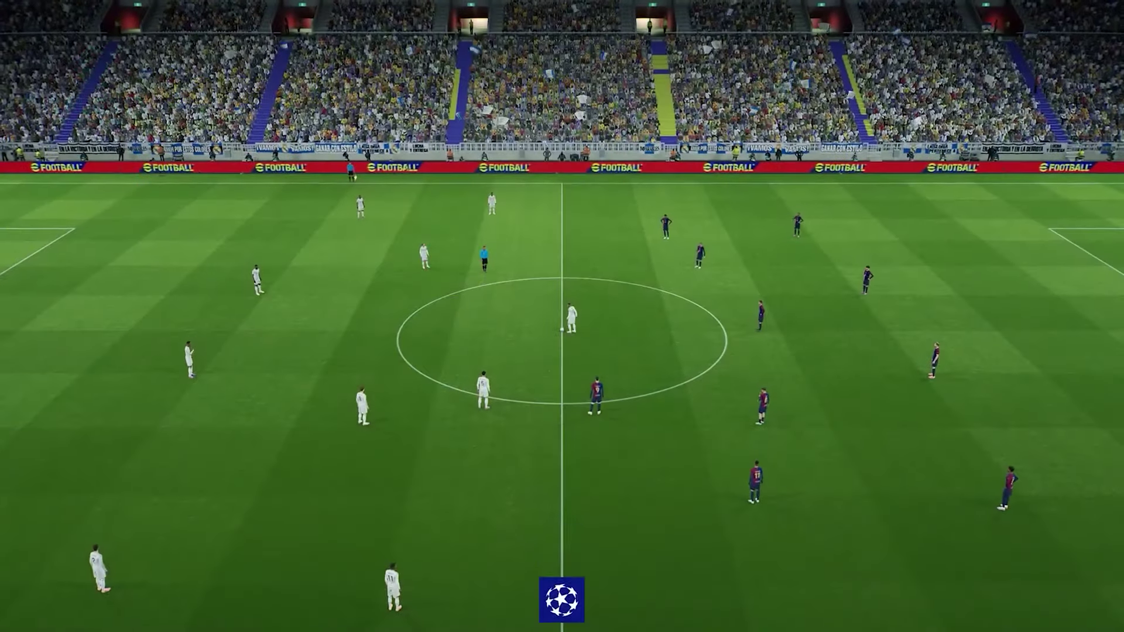